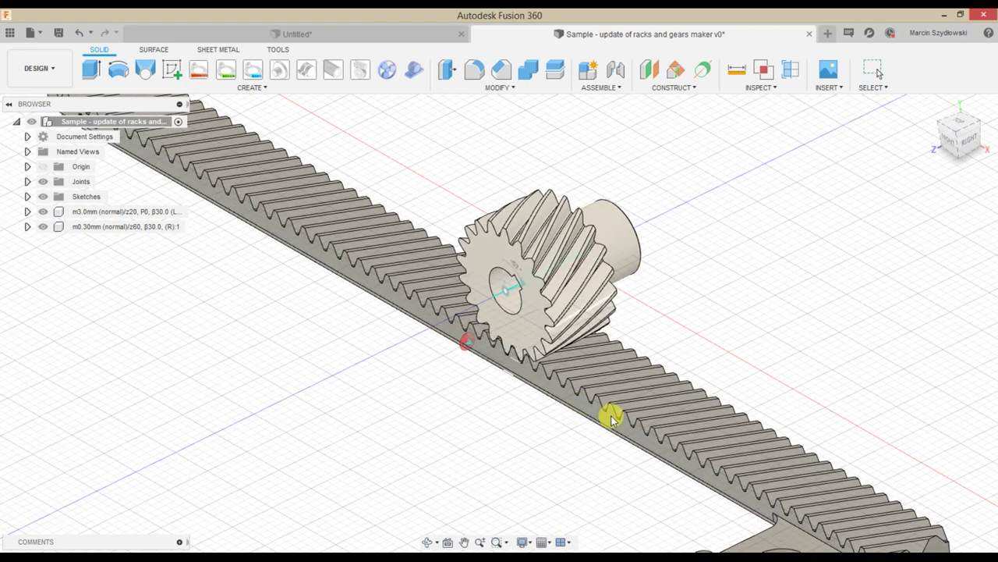
Step: Start Racks and Gears Maker on the sample helical rack and gear and preview it in 3D with parameters
scroll(687, 366, "down", 3)
middle_click_drag(732, 371, 616, 265, "shift")
left_click(410, 76)
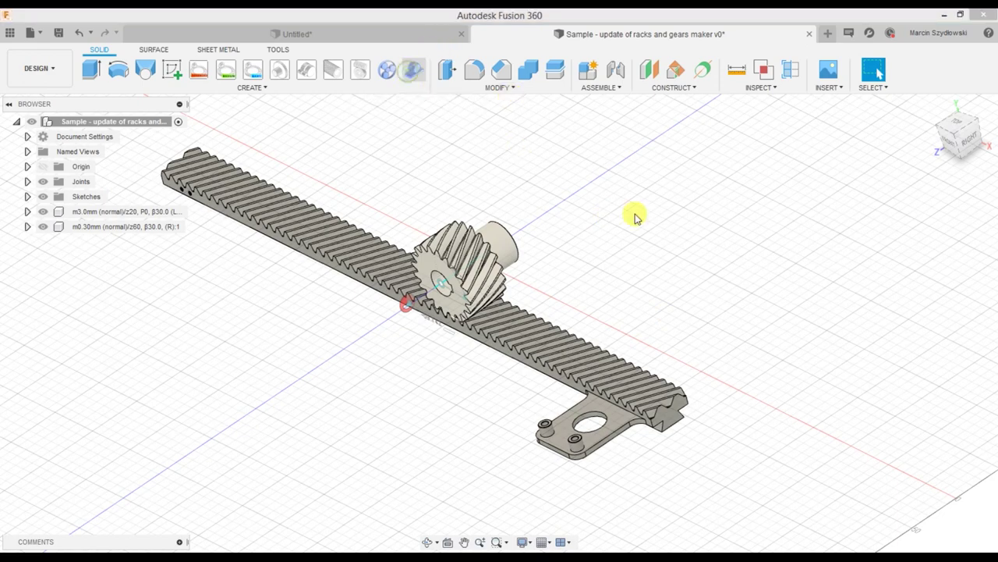
left_click_drag(827, 43, 840, 23)
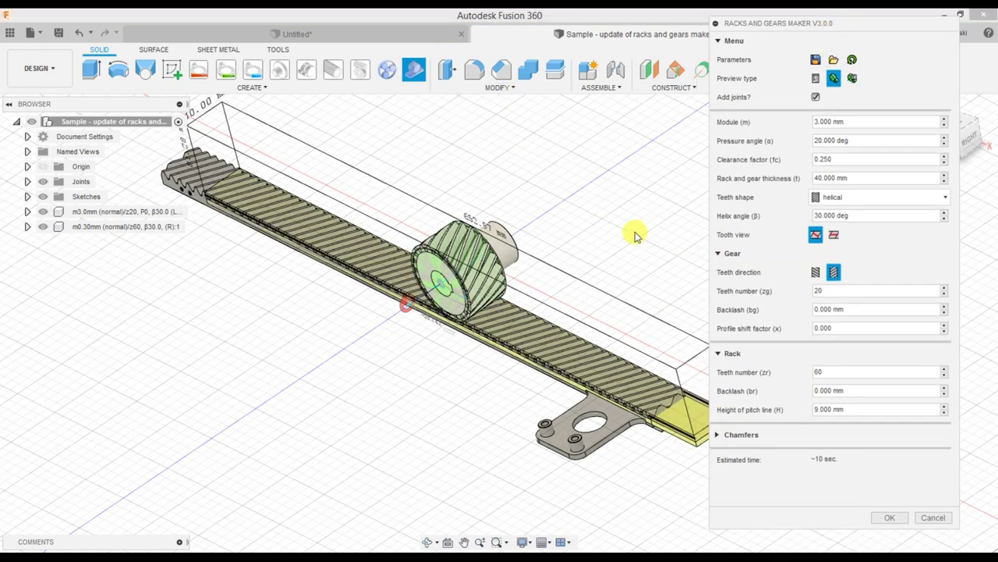
middle_click_drag(634, 232, 593, 246)
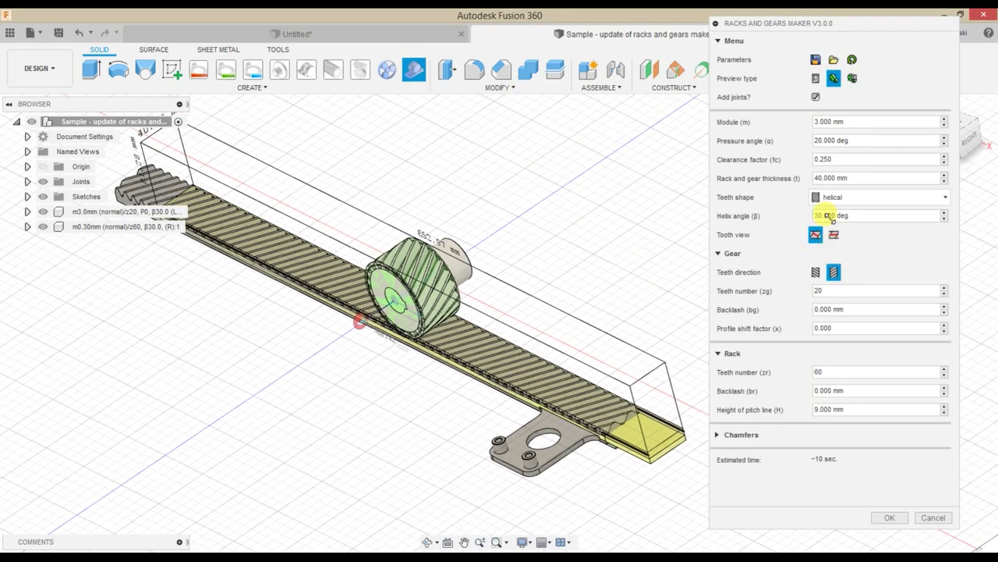
left_click(855, 78)
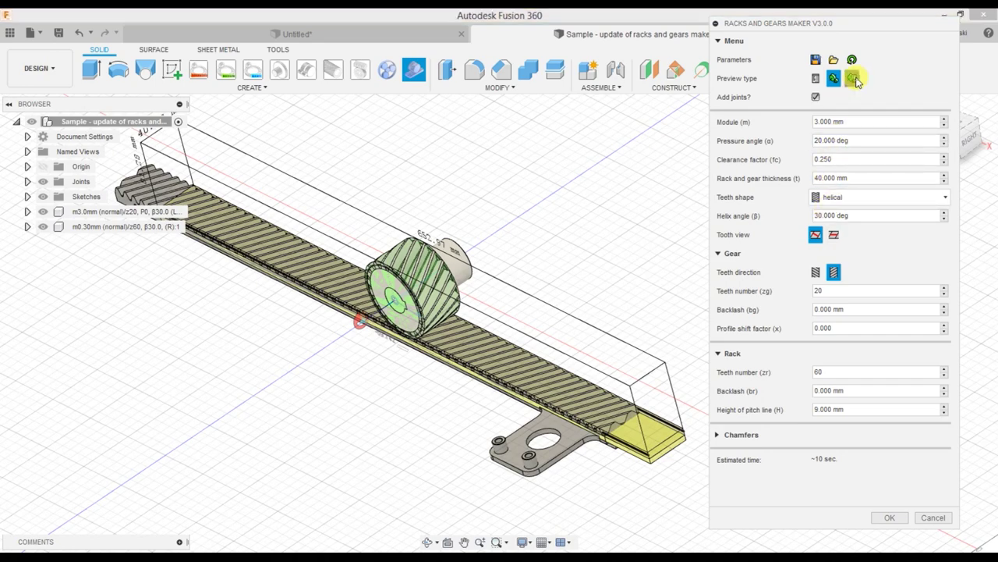
middle_click_drag(601, 241, 644, 229, "shift")
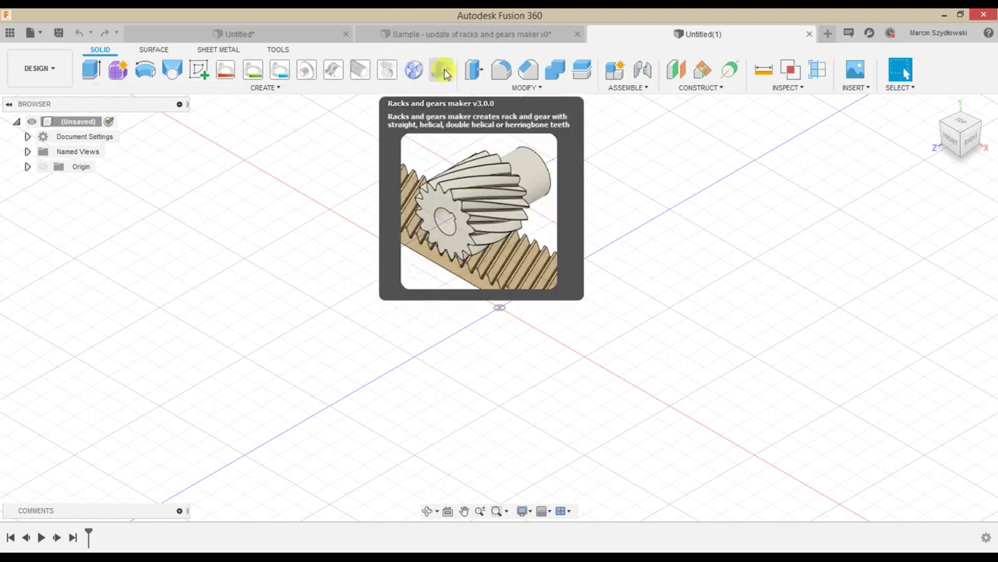
Step: Start Racks and Gears Maker in the empty design and keep the option to add joints enabled
left_click(310, 88)
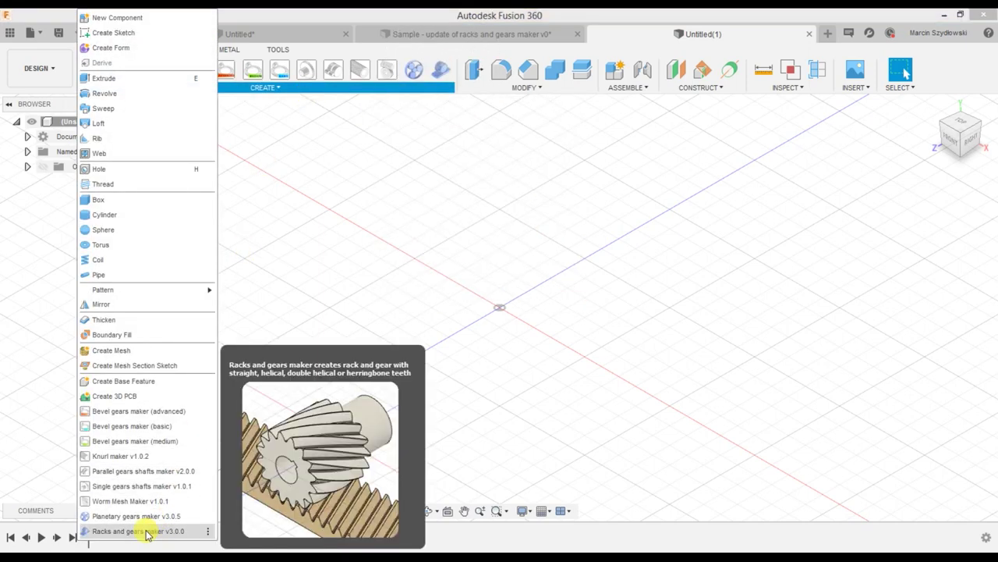
left_click(395, 215)
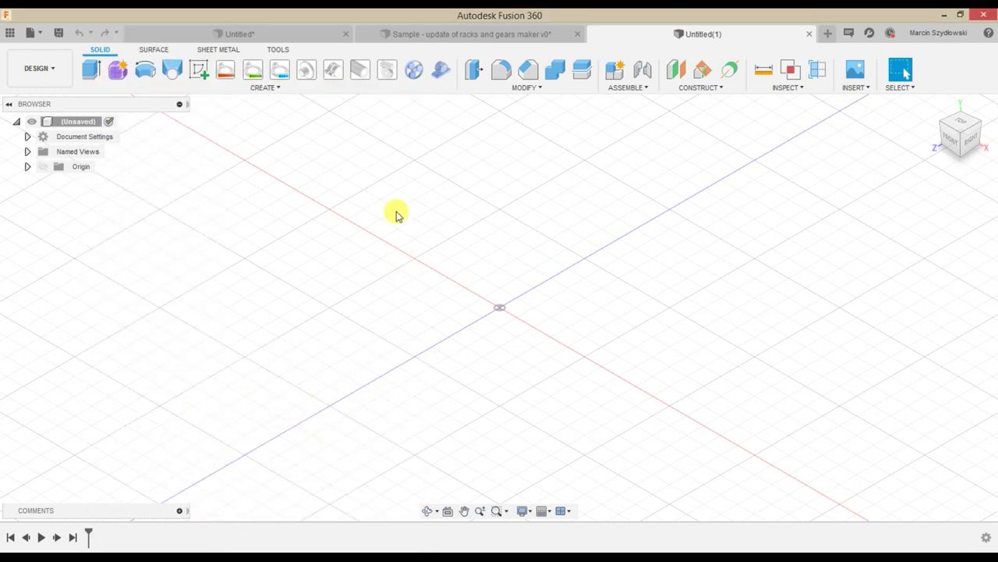
left_click(441, 70)
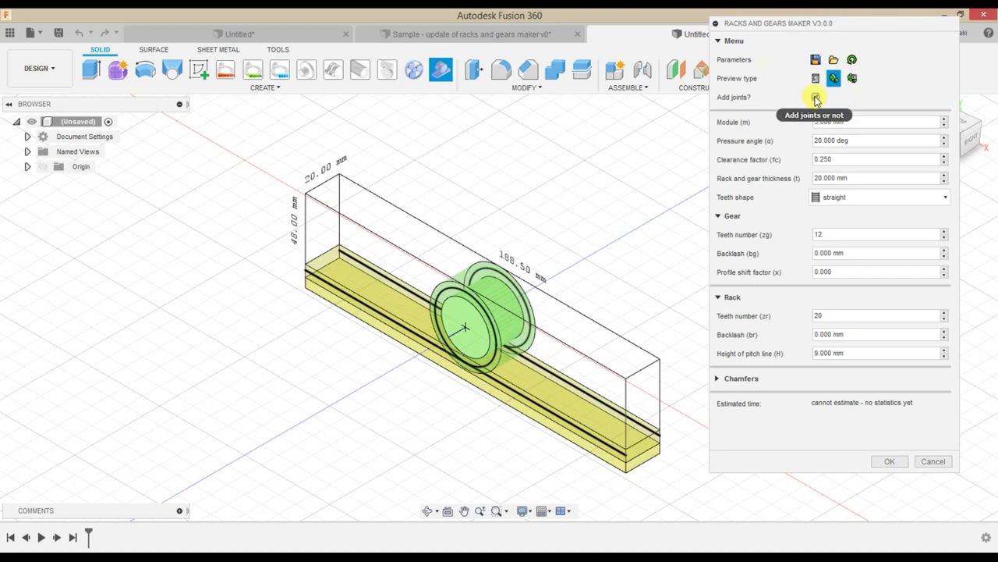
left_click(815, 97)
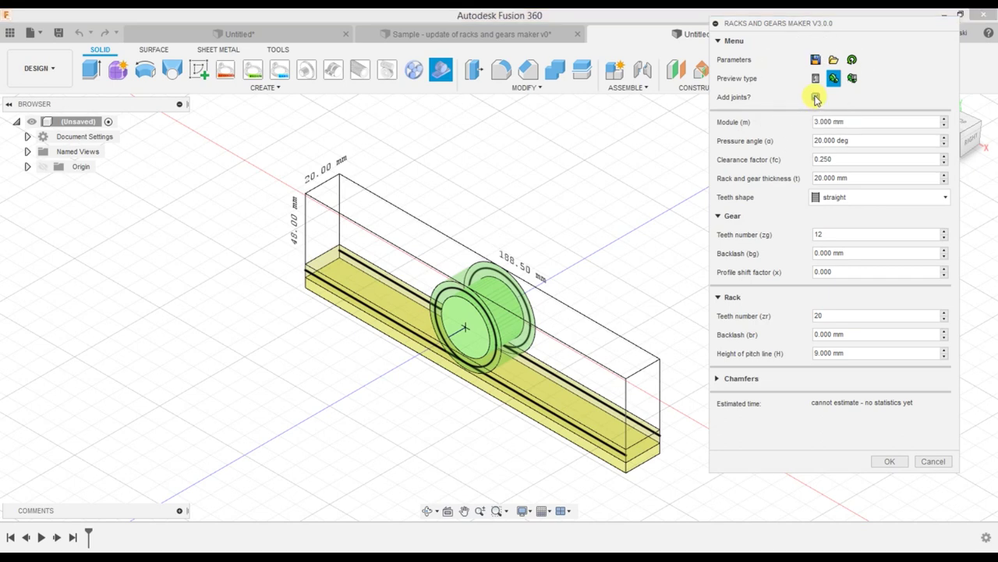
left_click(815, 97)
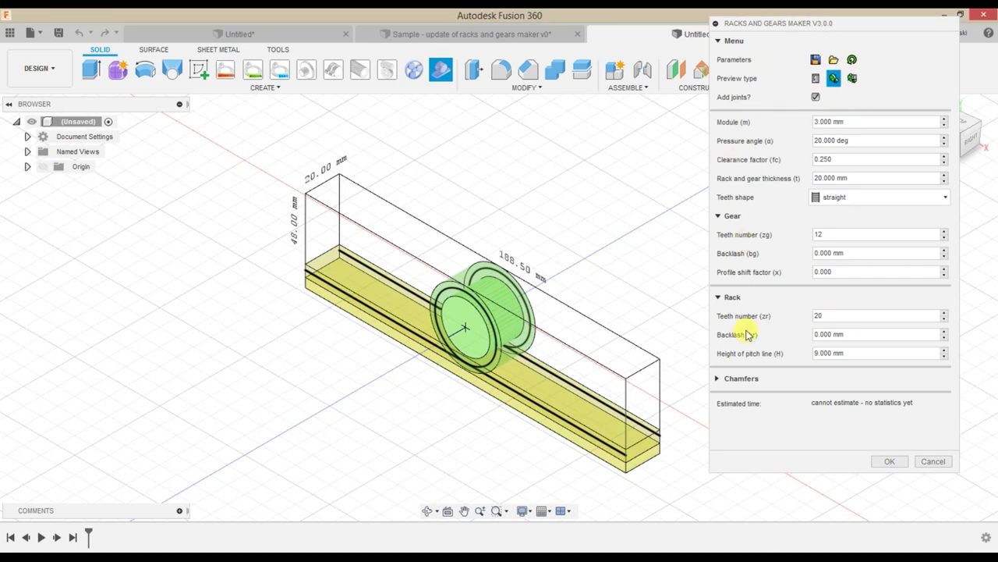
Step: Set the chamfers mode to both and check the estimated generation time
left_click(718, 380)
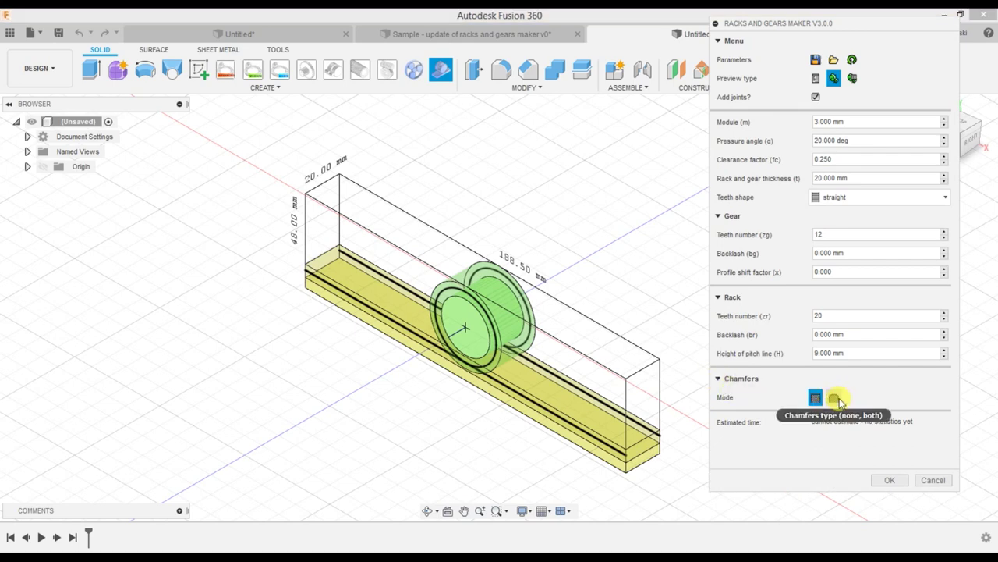
left_click(837, 399)
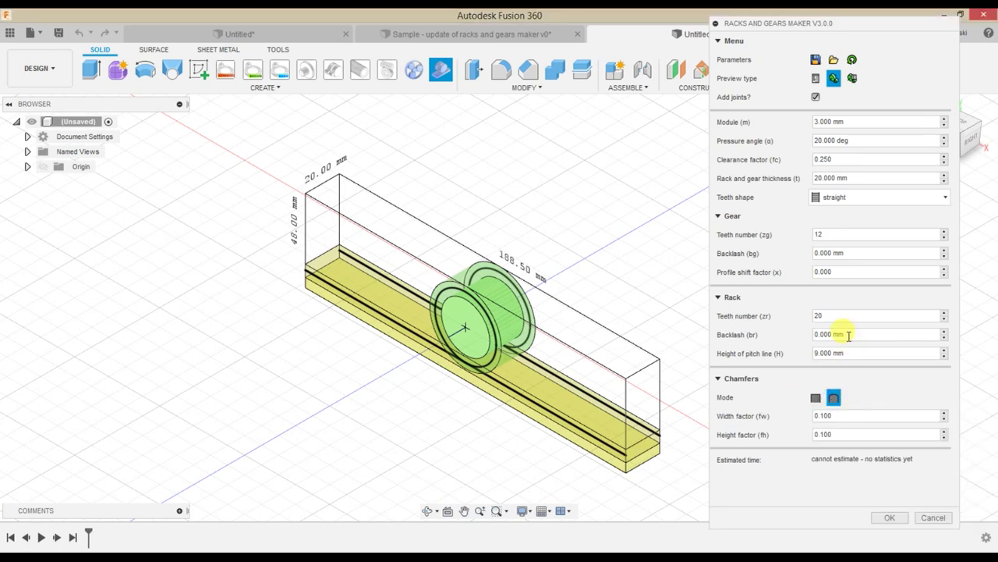
mouse_move(849, 335)
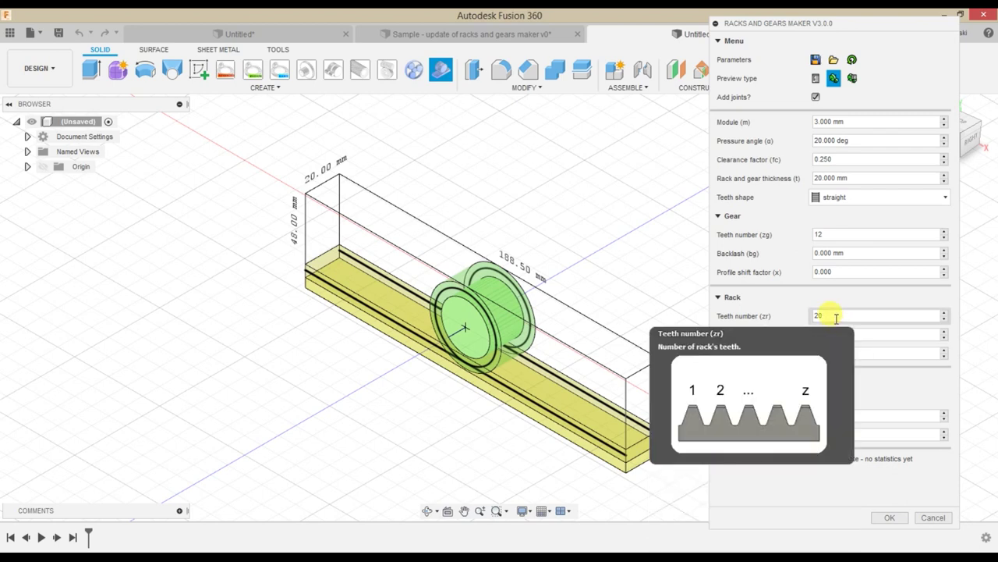
mouse_move(858, 202)
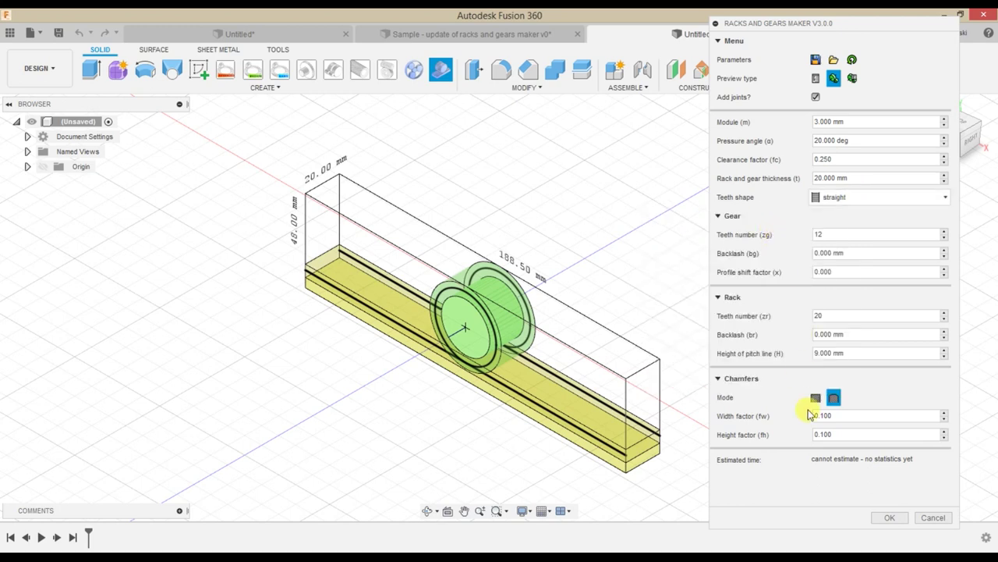
mouse_move(812, 465)
left_mouse_down()
mouse_move(921, 463)
mouse_move(818, 463)
left_mouse_up()
triple_click(818, 463)
left_click(814, 465)
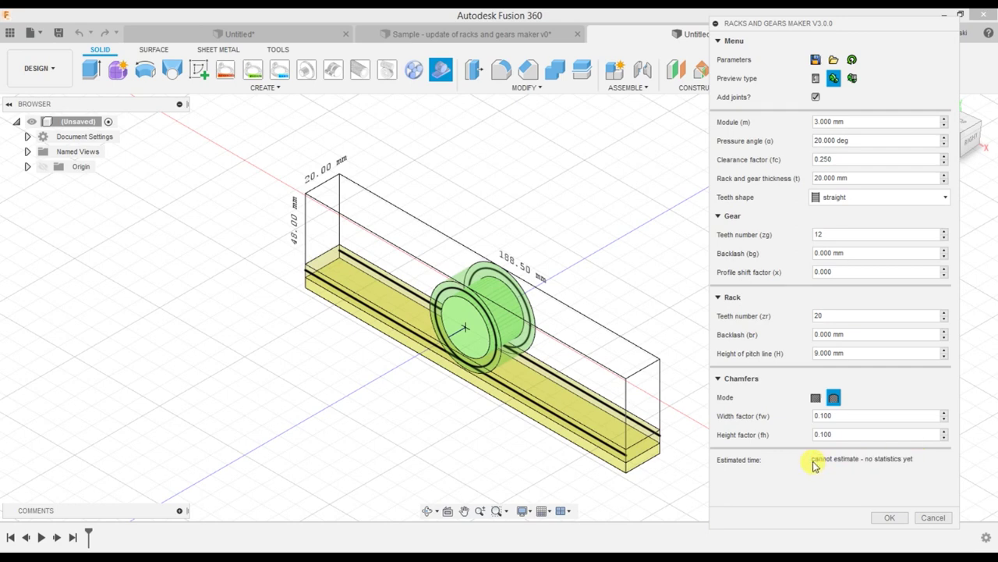
left_click(757, 465)
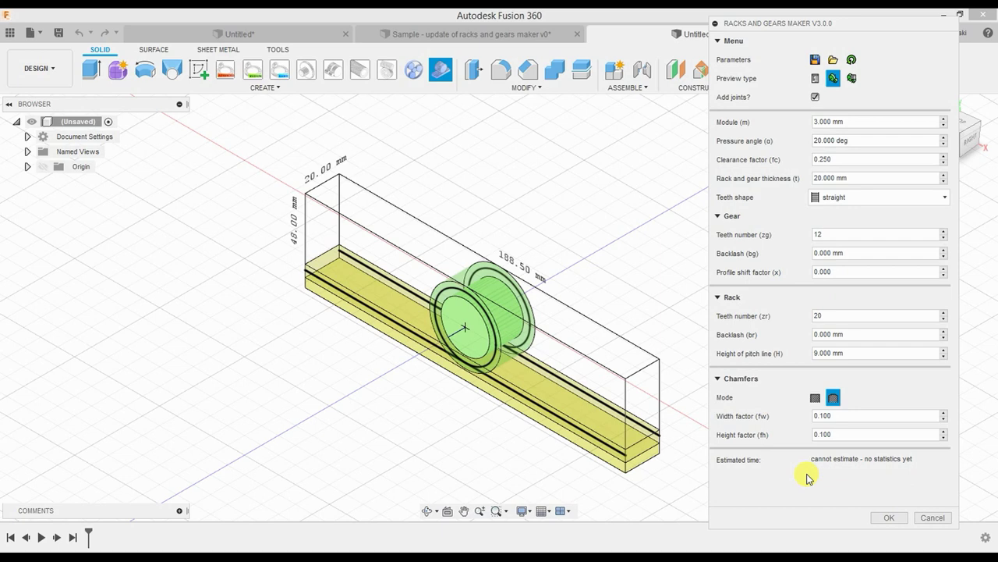
Step: Start generating the straight-toothed rack and gear, cancel the process while it runs, and dismiss the notice
left_click(895, 517)
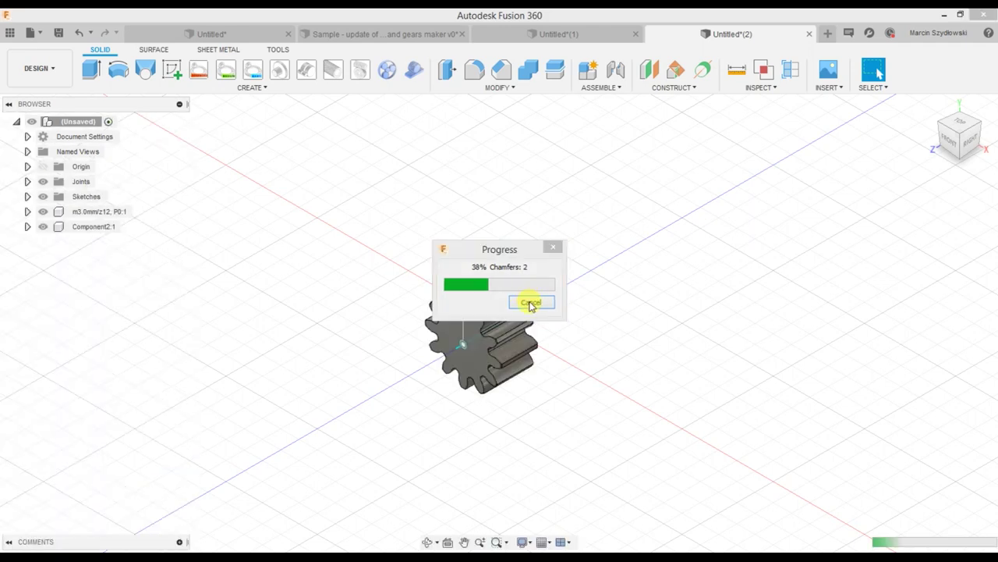
left_click(531, 302)
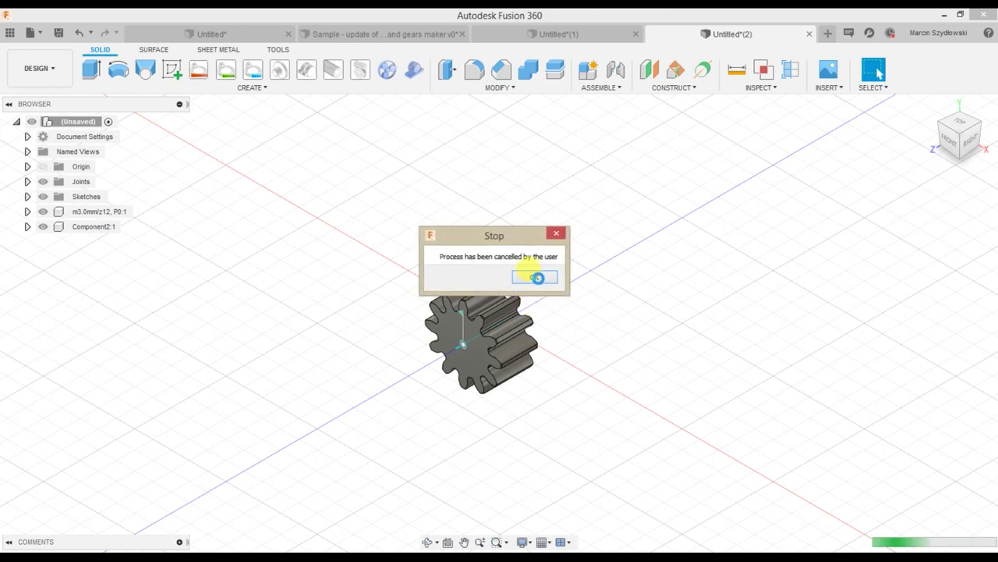
left_click(537, 276)
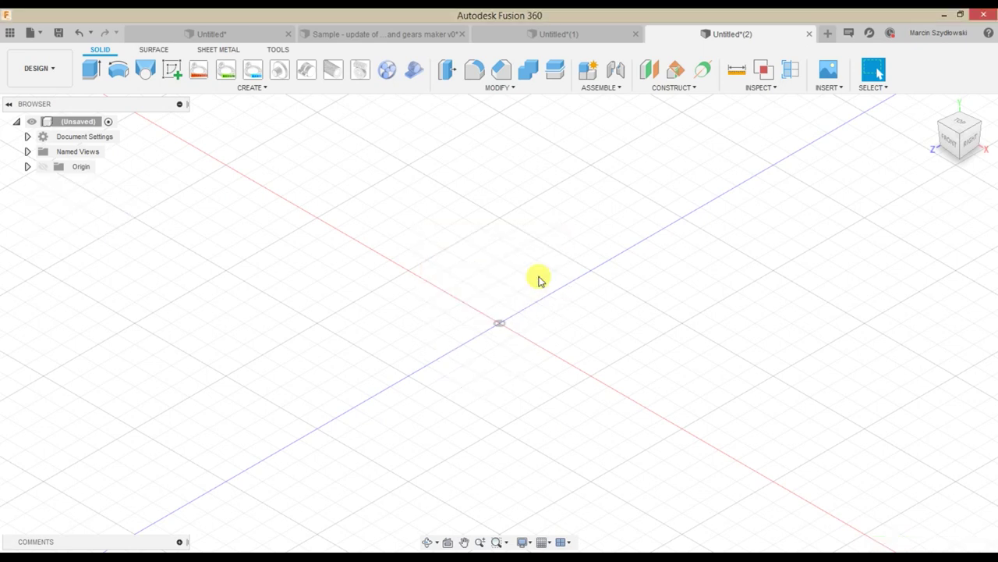
Step: Start Racks and Gears Maker again and set the teeth shape to double helical with the normal tooth view
left_click(415, 72)
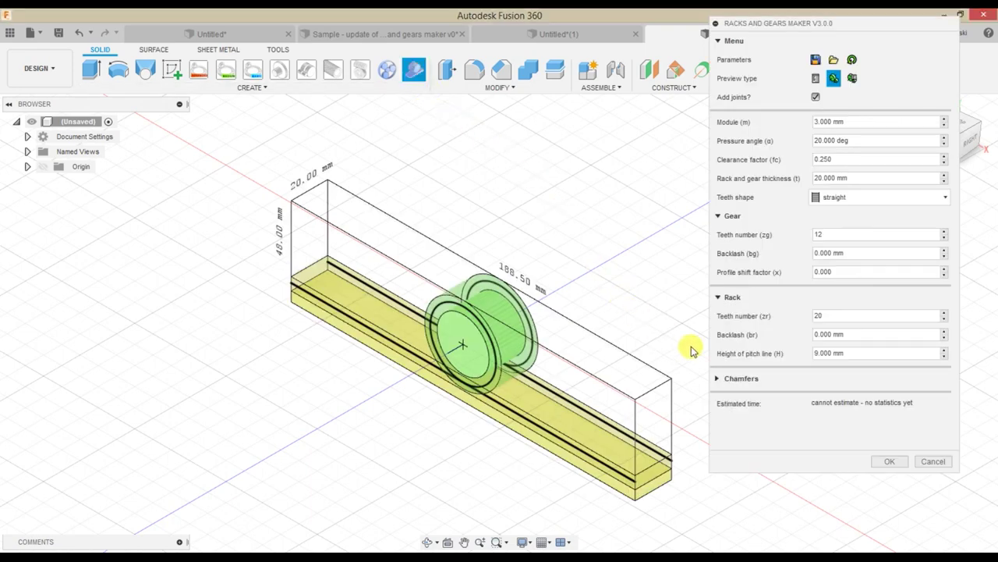
left_click(854, 198)
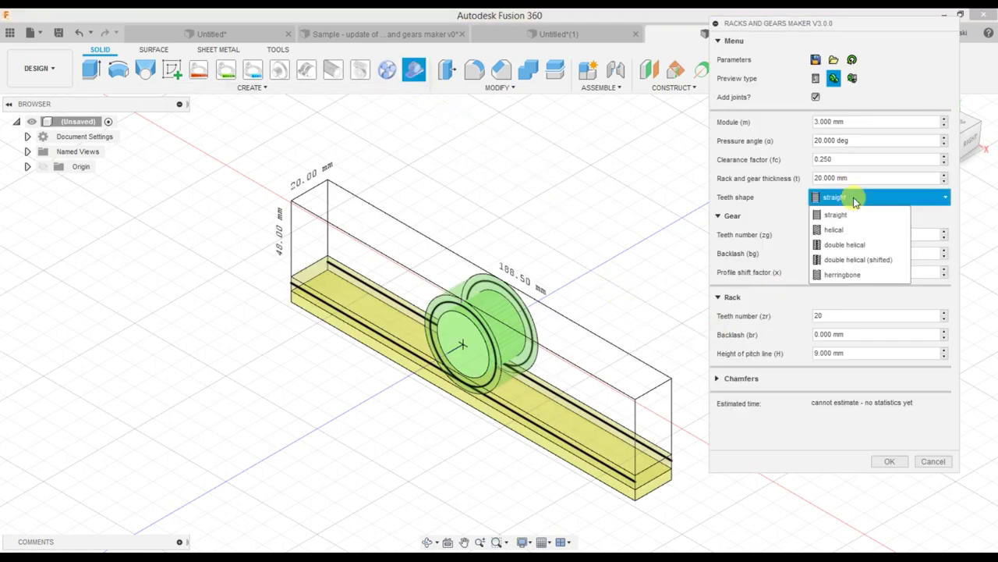
left_click(842, 244)
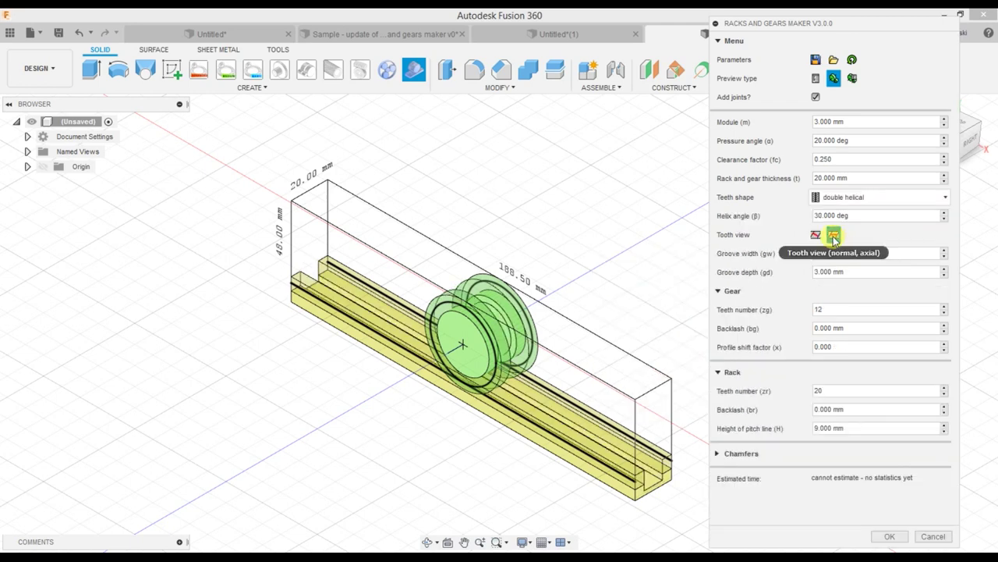
left_click(816, 236)
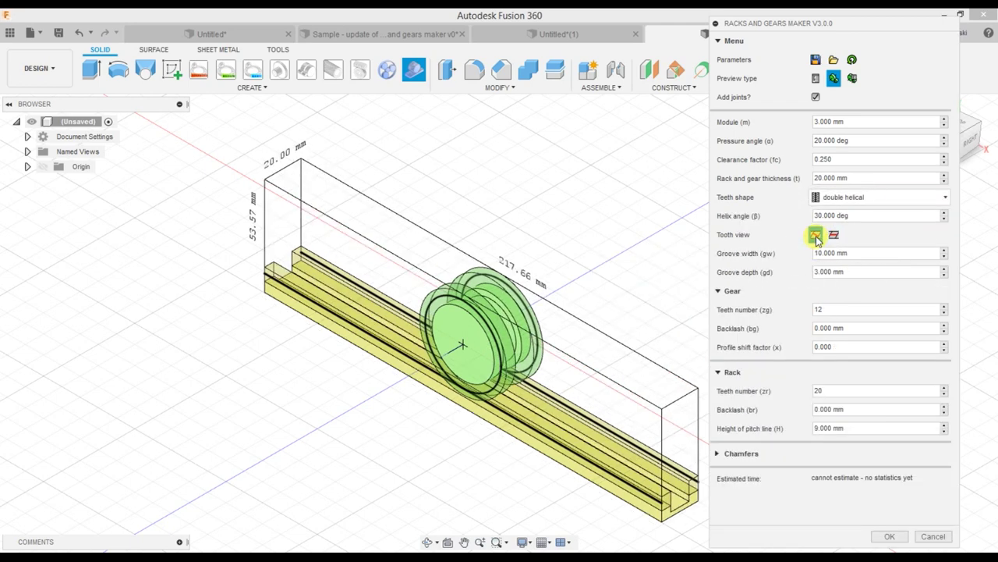
left_click(834, 236)
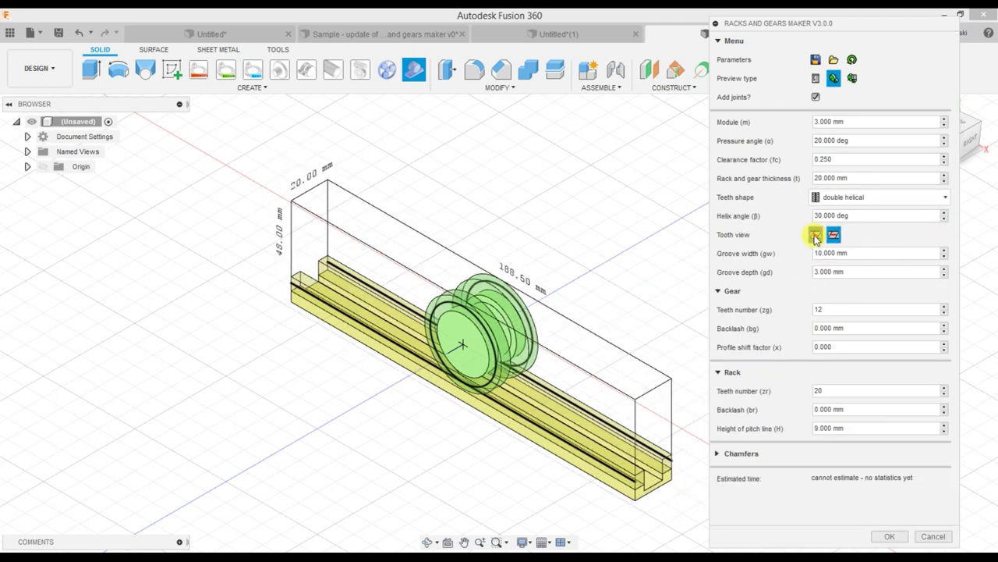
left_click(815, 237)
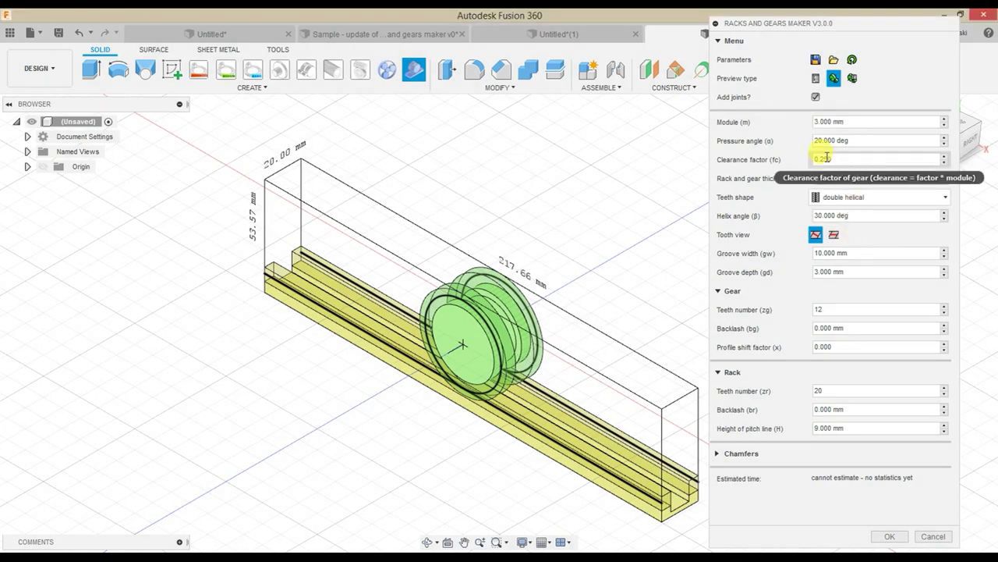
Step: Switch the preview to 3D with parameters and examine where the gear's pitch circle meets the rack's pitch line
mouse_move(826, 158)
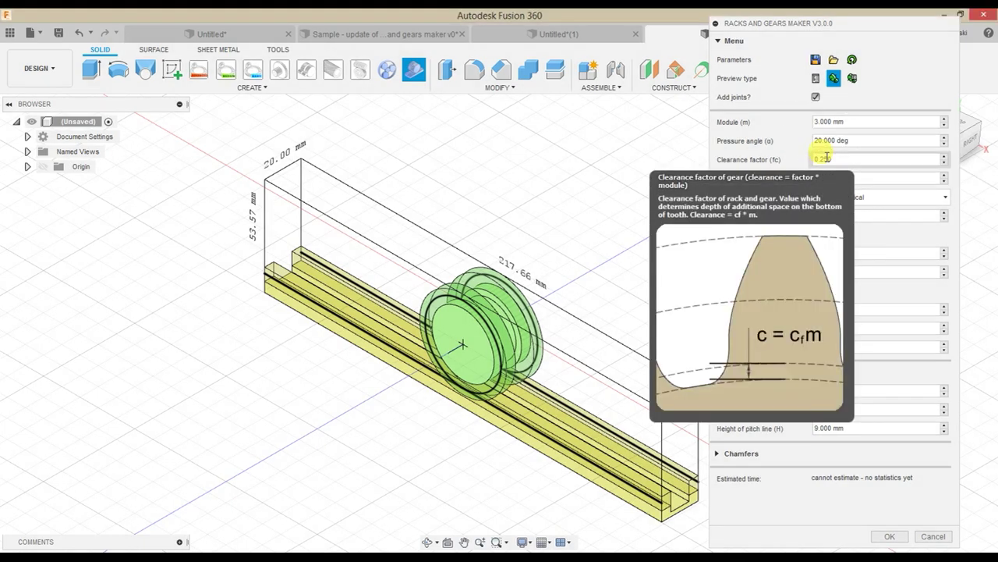
left_click(852, 78)
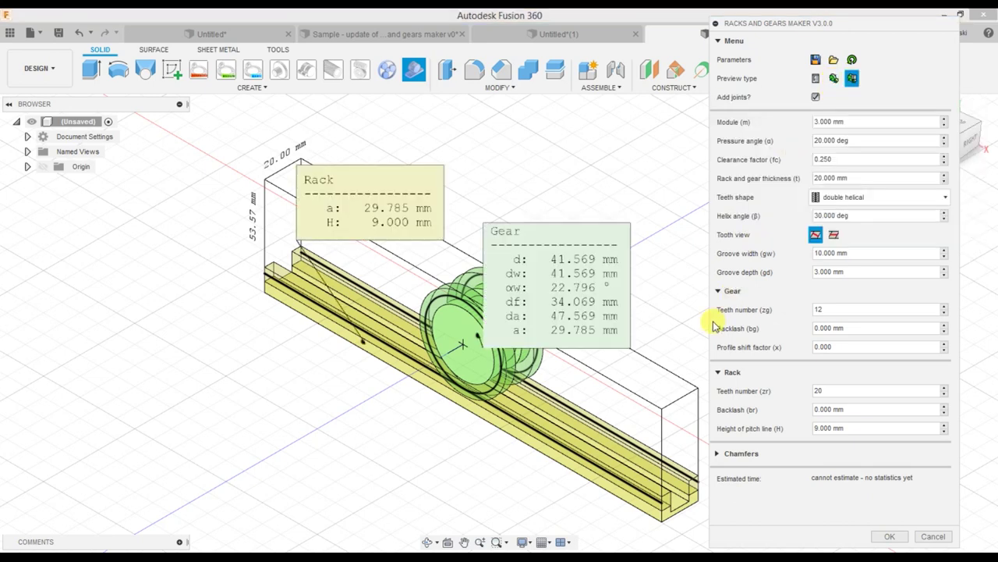
middle_click_drag(713, 323, 660, 297, "shift")
scroll(484, 411, "up", 6)
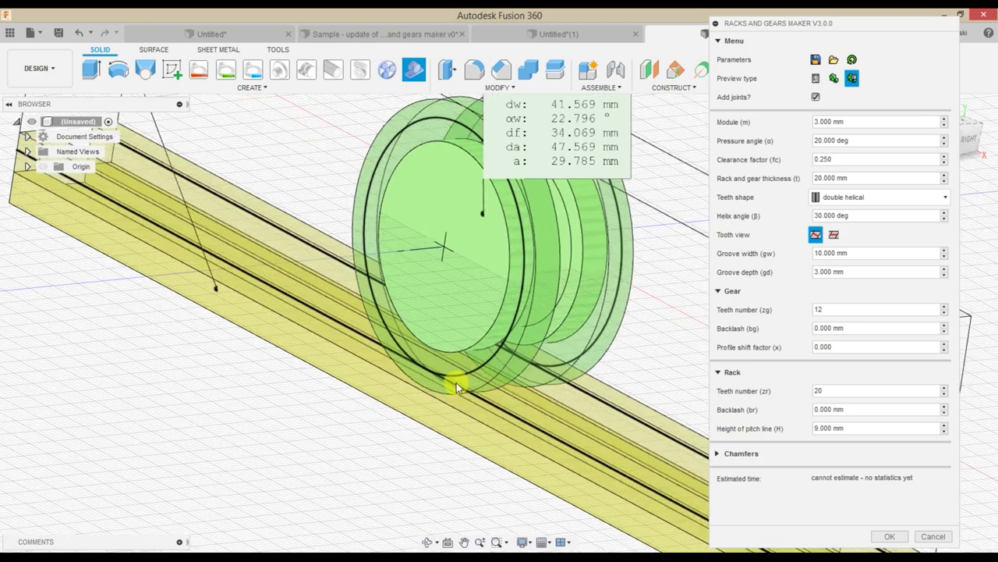
scroll(423, 457, "down", 6)
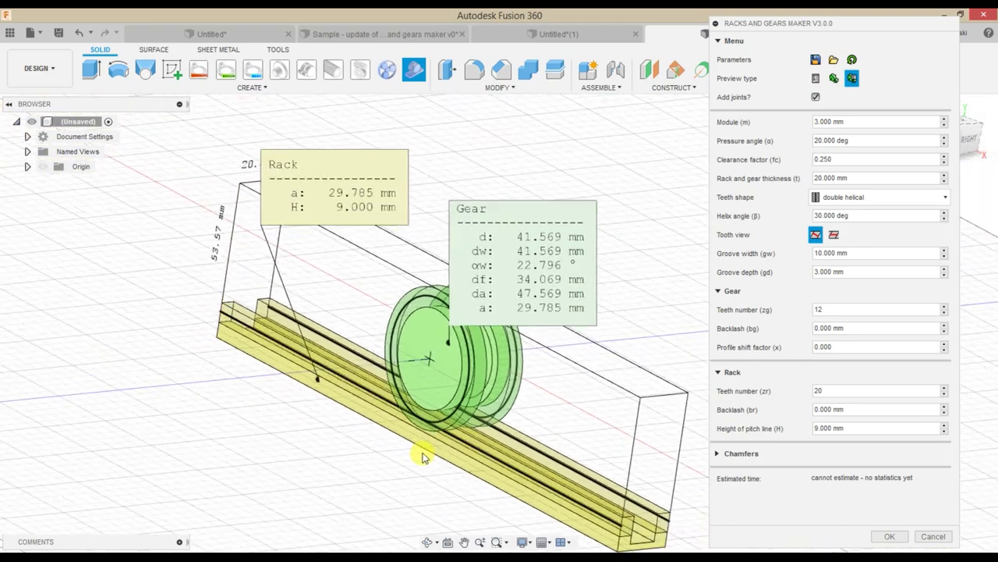
middle_click_drag(424, 457, 397, 428, "shift")
scroll(396, 421, "up", 3)
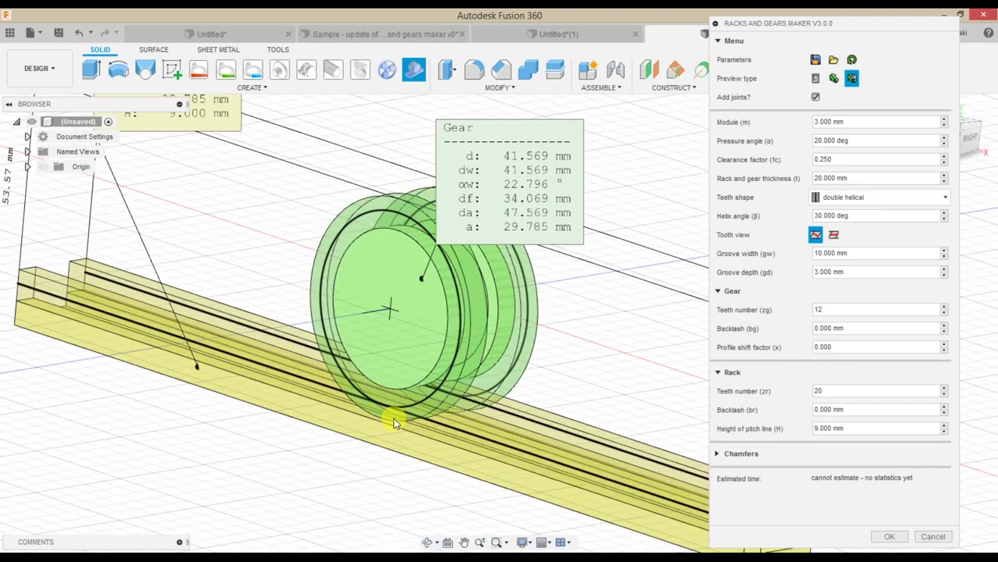
scroll(394, 418, "up", 4)
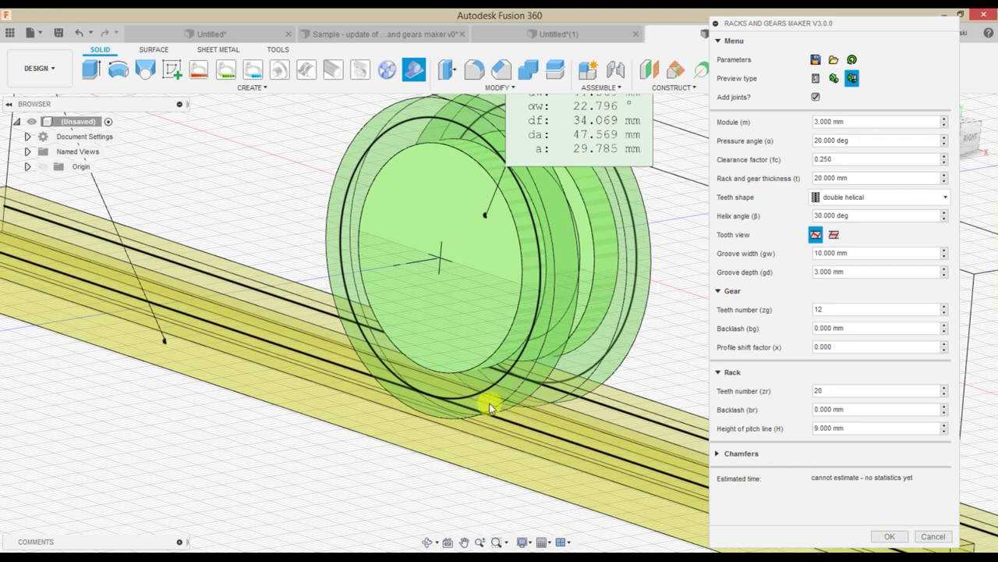
scroll(494, 405, "down", 5)
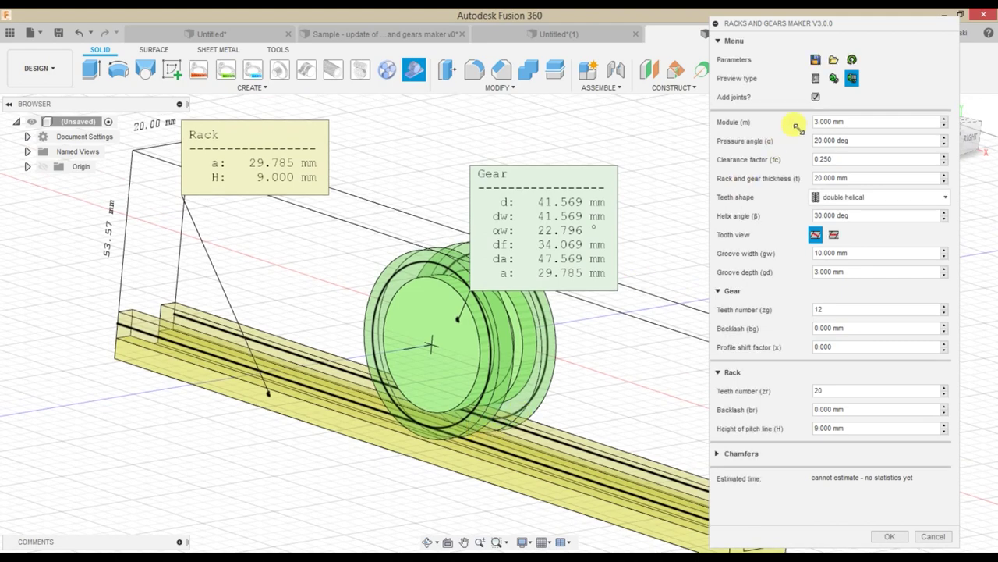
Step: View the whole rack and gear with its parameter labels and return the preview type to plain 3D
left_click(852, 77)
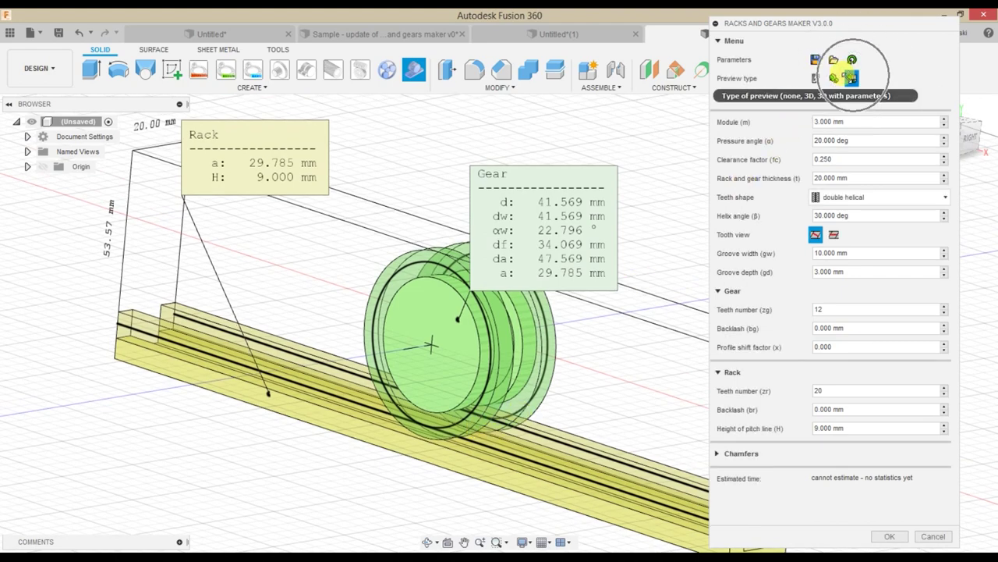
middle_click_drag(609, 319, 590, 367, "shift")
scroll(590, 366, "down", 5)
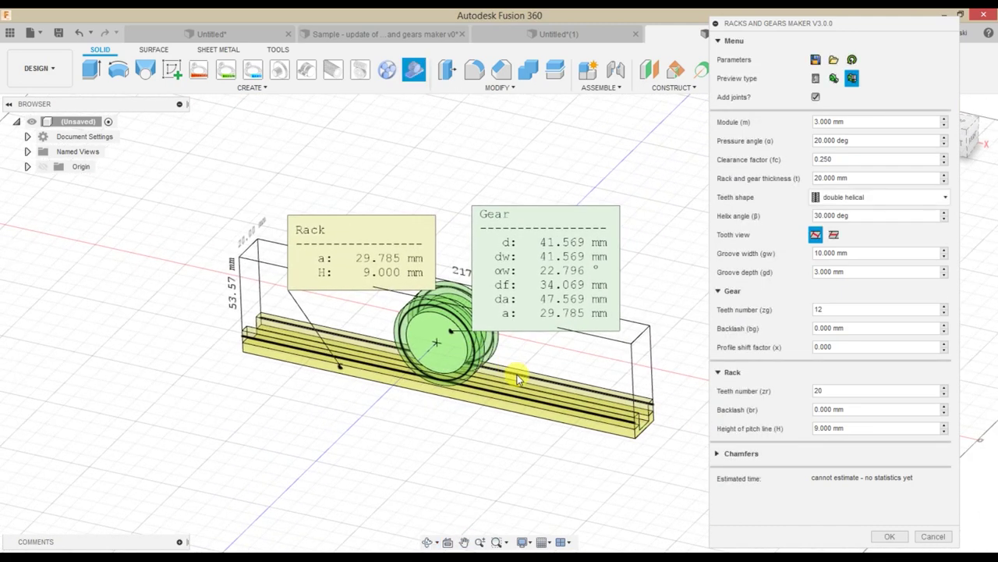
left_click(834, 78)
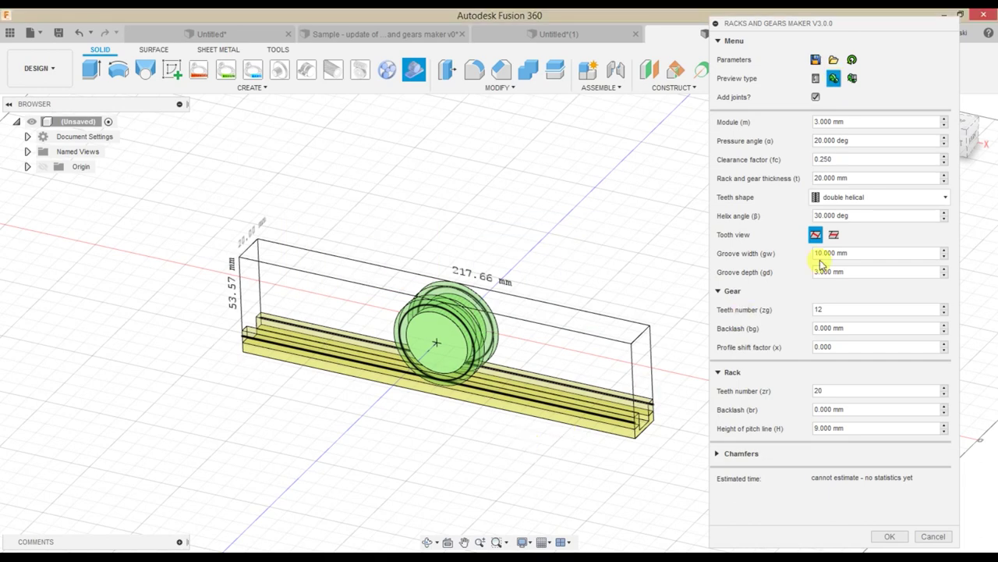
Step: Set the rack and gear thickness to 40 mm and the rack's height of pitch line to 11.1 mm
middle_click_drag(613, 401, 573, 407, "shift")
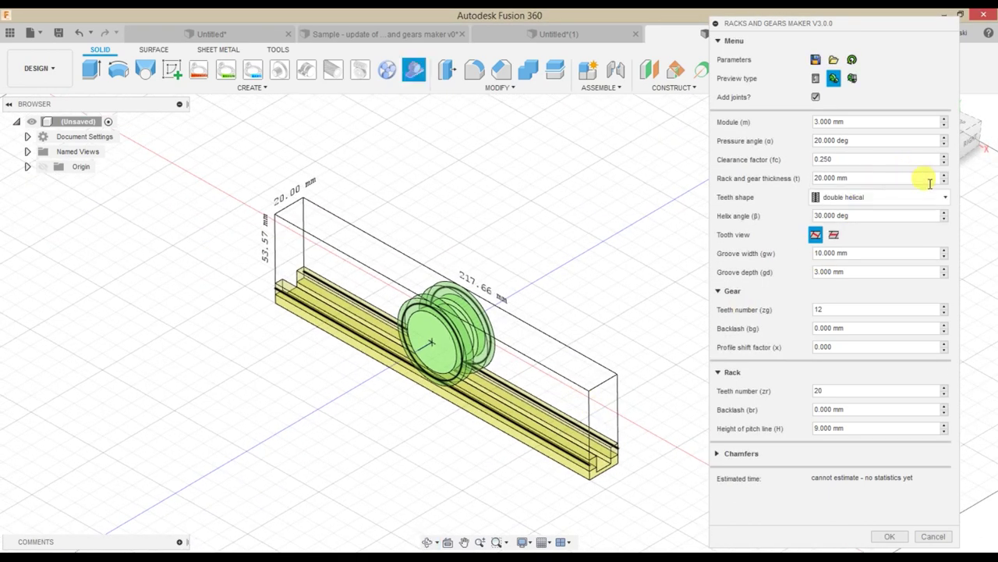
left_click(944, 174)
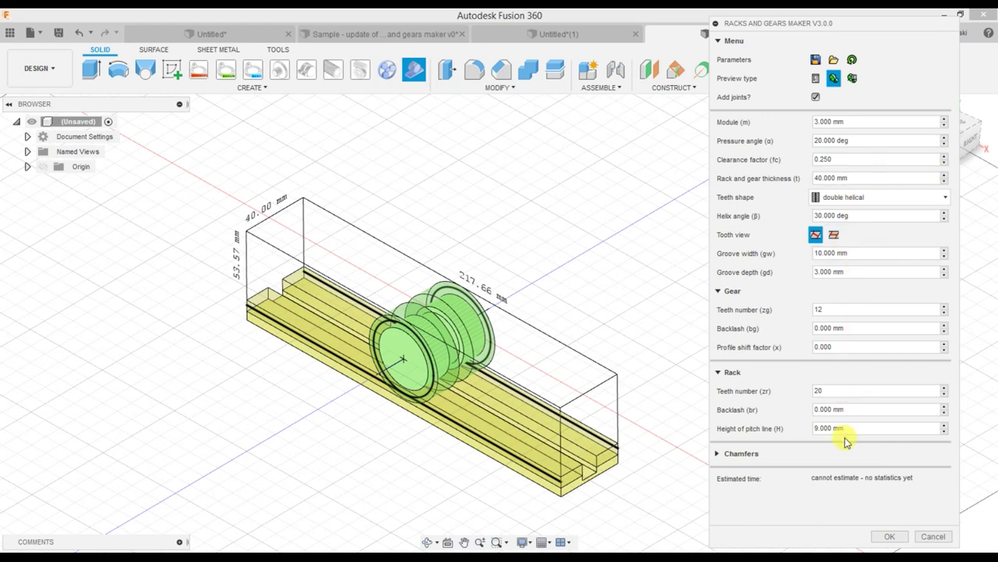
left_click(944, 425)
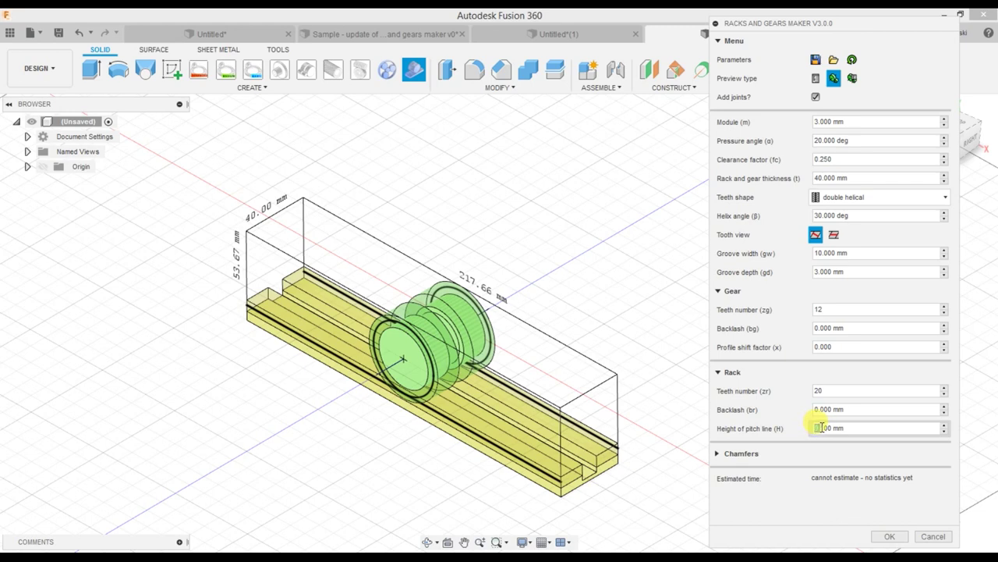
left_click_drag(821, 427, 815, 427)
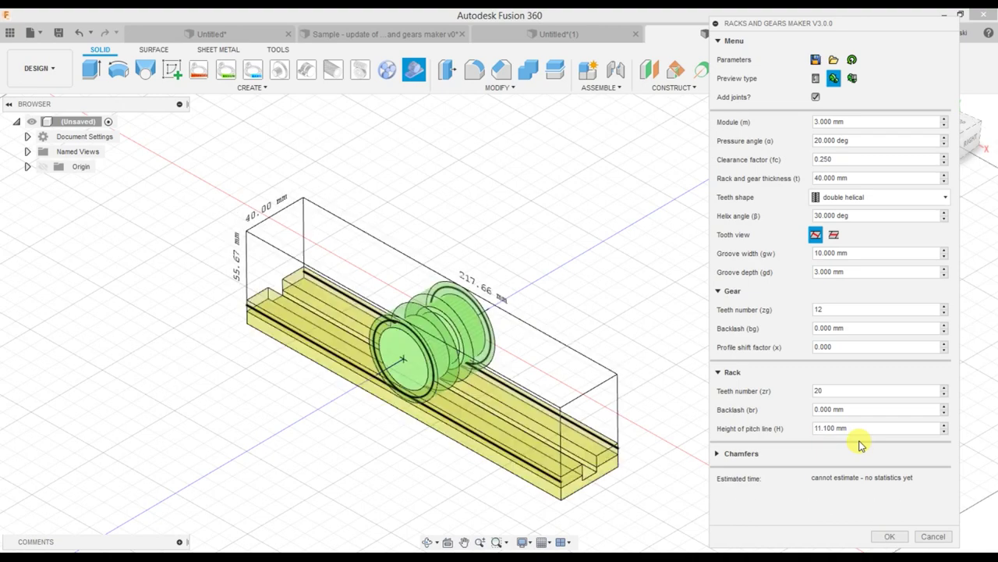
scroll(644, 361, "up", 3)
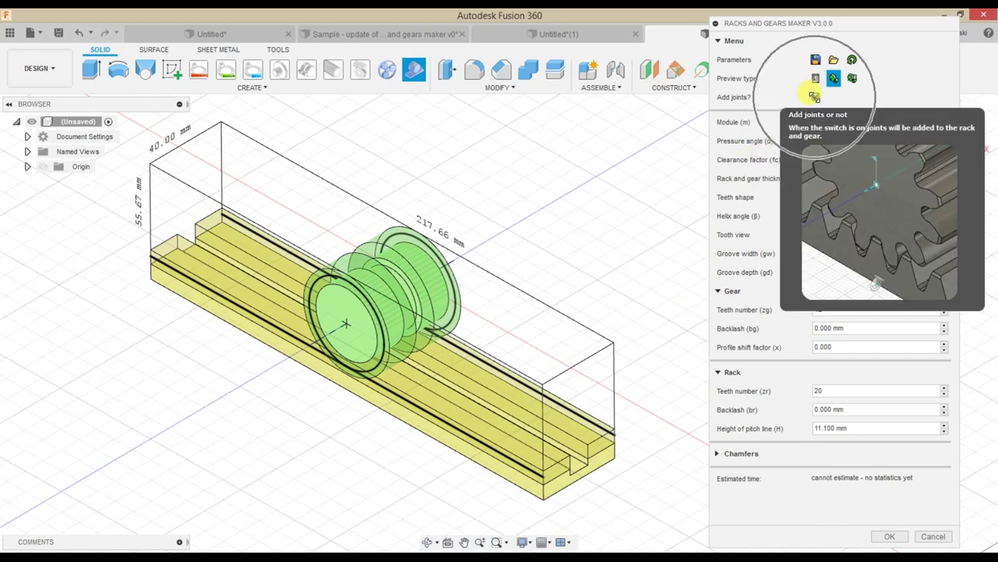
Step: Read the explanation of the add joints option and keep joints enabled for the rack and gear
left_click(815, 96)
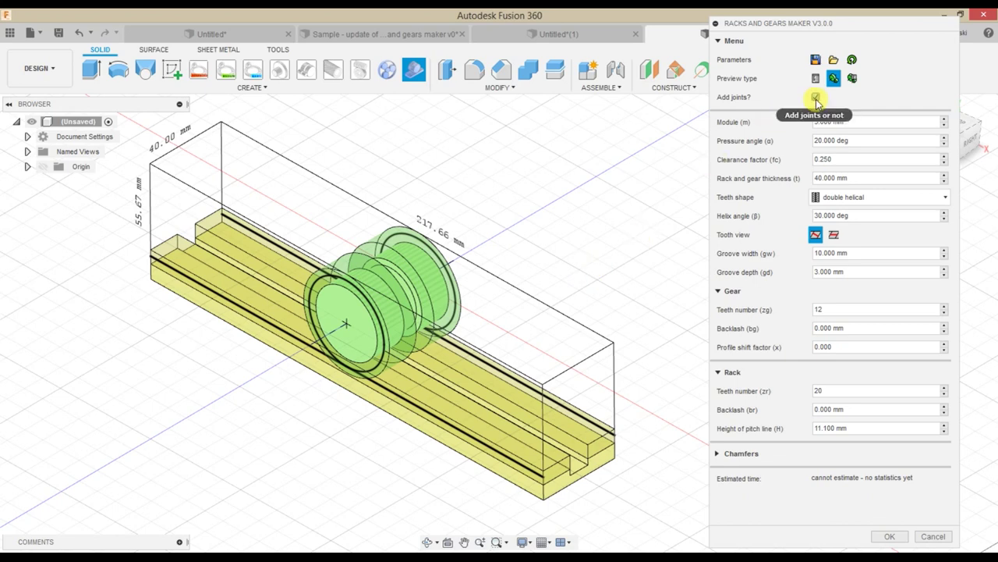
mouse_move(816, 103)
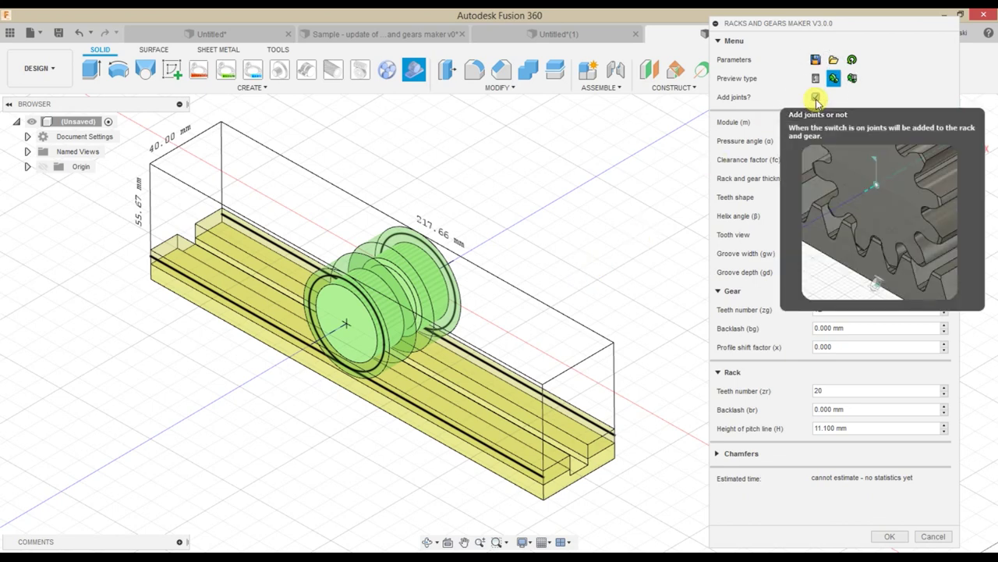
left_click(817, 102)
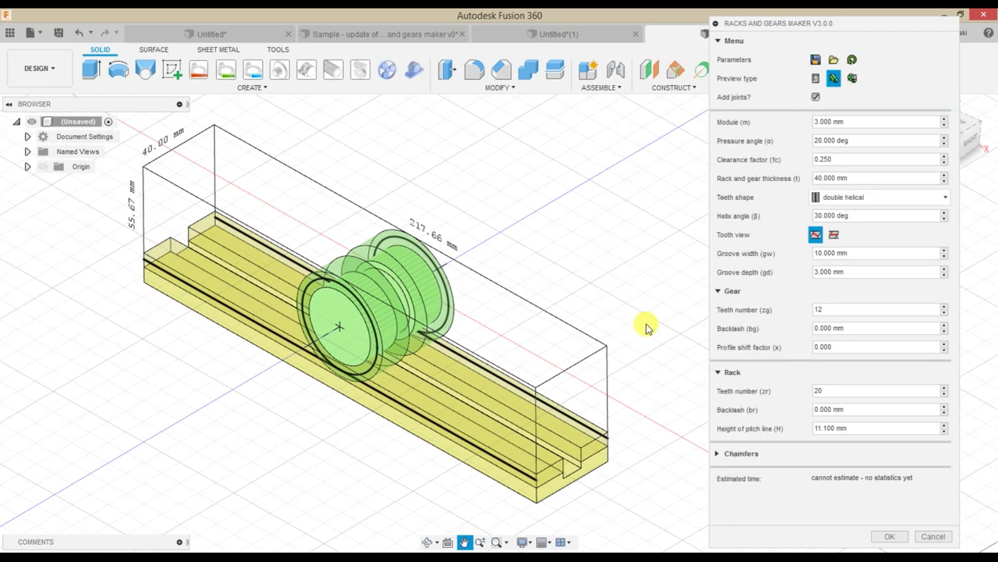
Step: Set the gear's teeth number to 20 and the rack's to 35, and generate the rack and gear
double_click(815, 310)
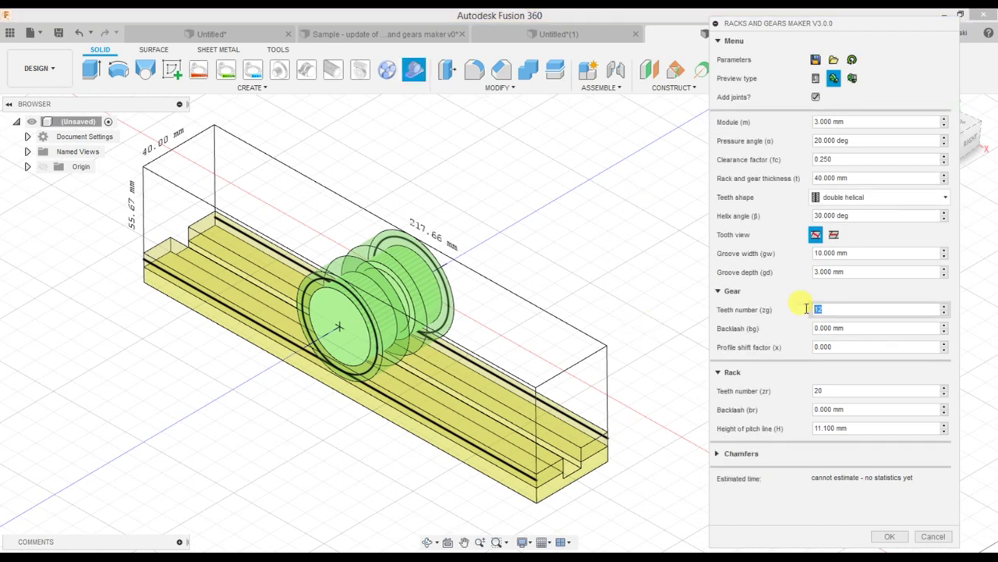
type("20")
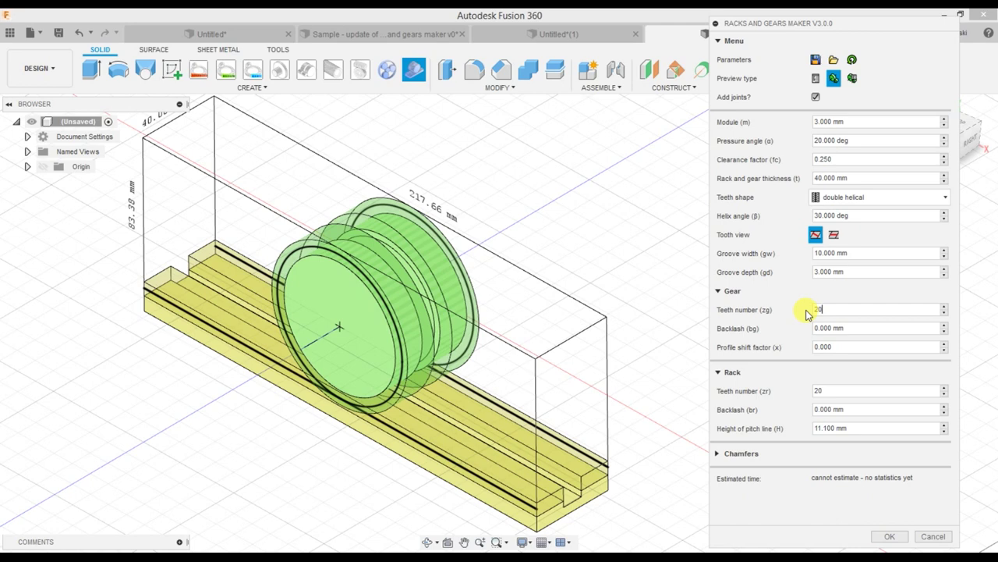
double_click(819, 391)
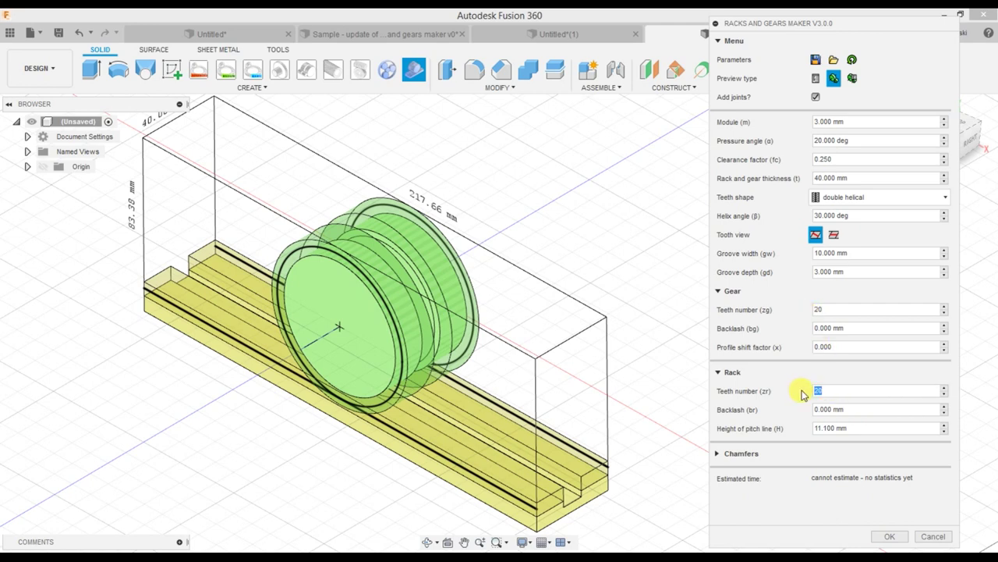
type("35")
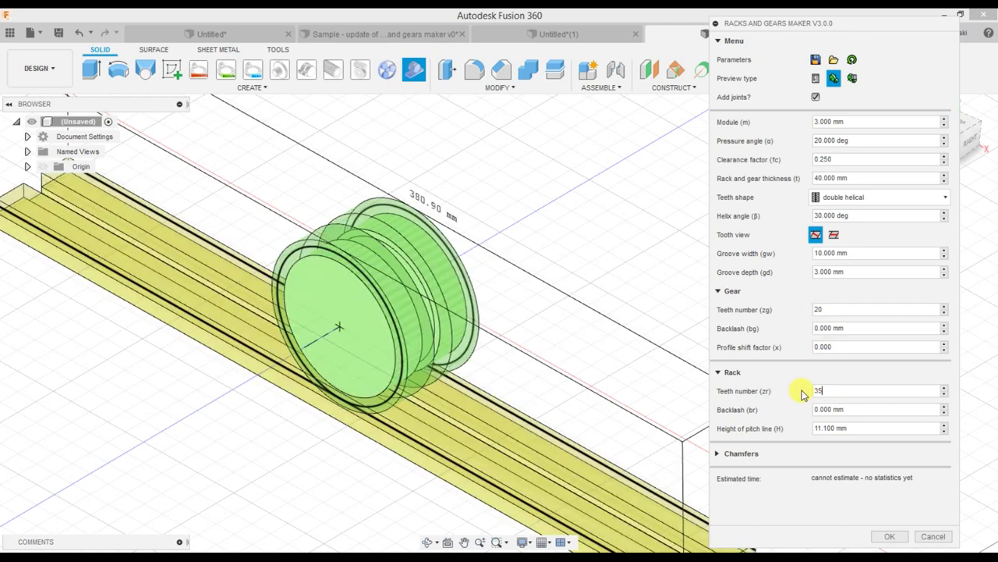
left_click(892, 536)
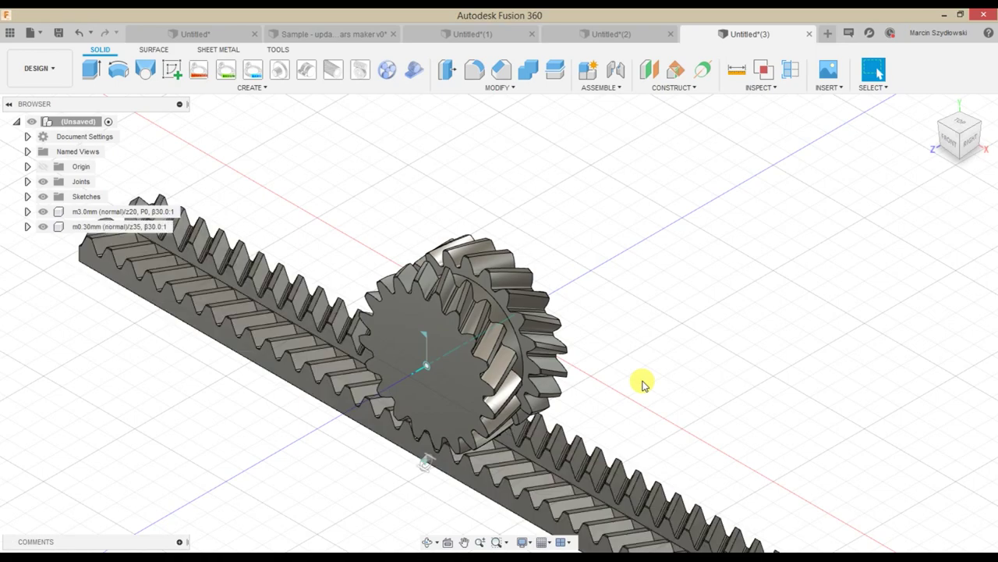
Step: Open the properties of the generated rack component and copy its entire description text
middle_click_drag(649, 373, 686, 375, "shift")
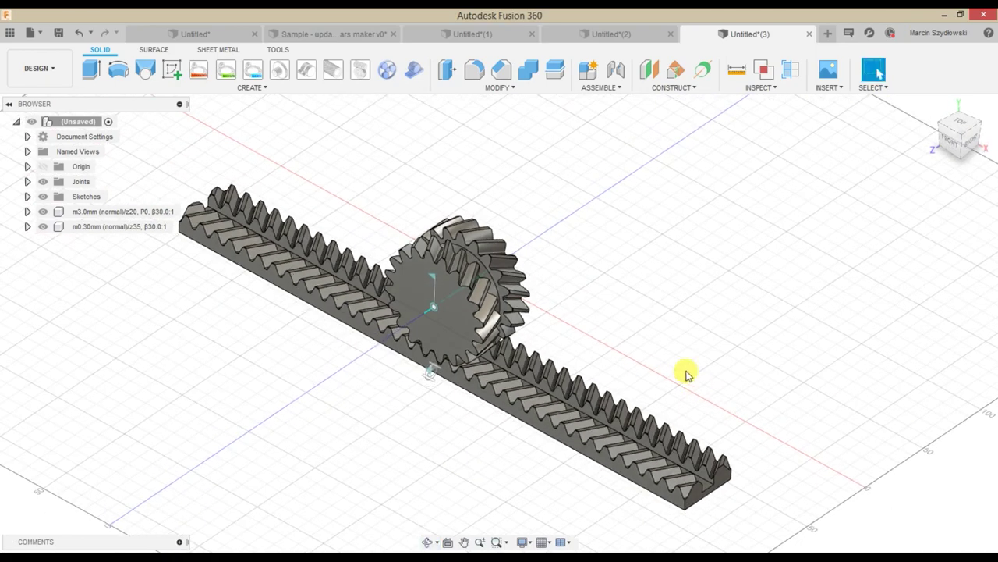
middle_click_drag(148, 281, 216, 299)
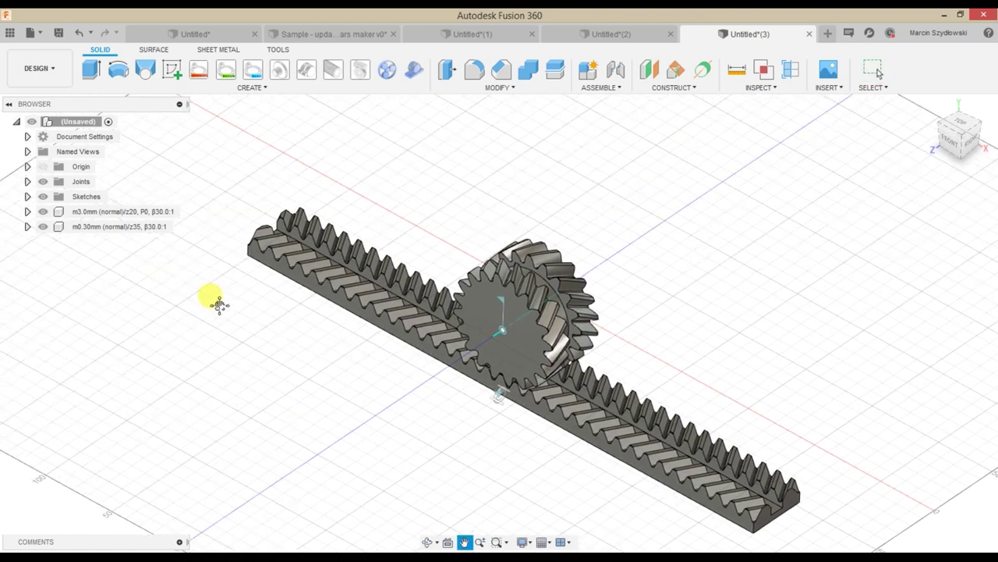
scroll(467, 375, "up", 3)
scroll(503, 336, "up", 3)
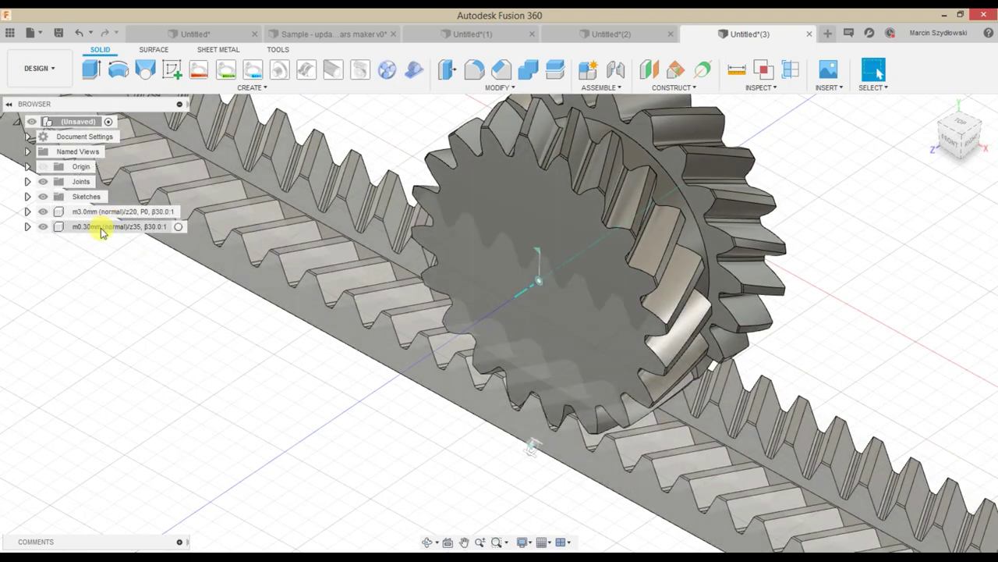
right_click(101, 226)
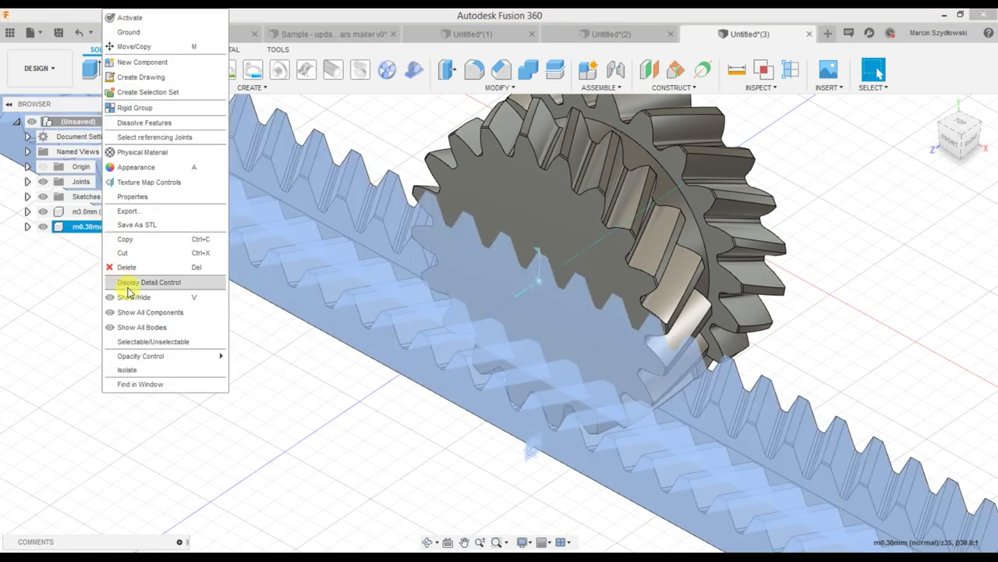
left_click(152, 199)
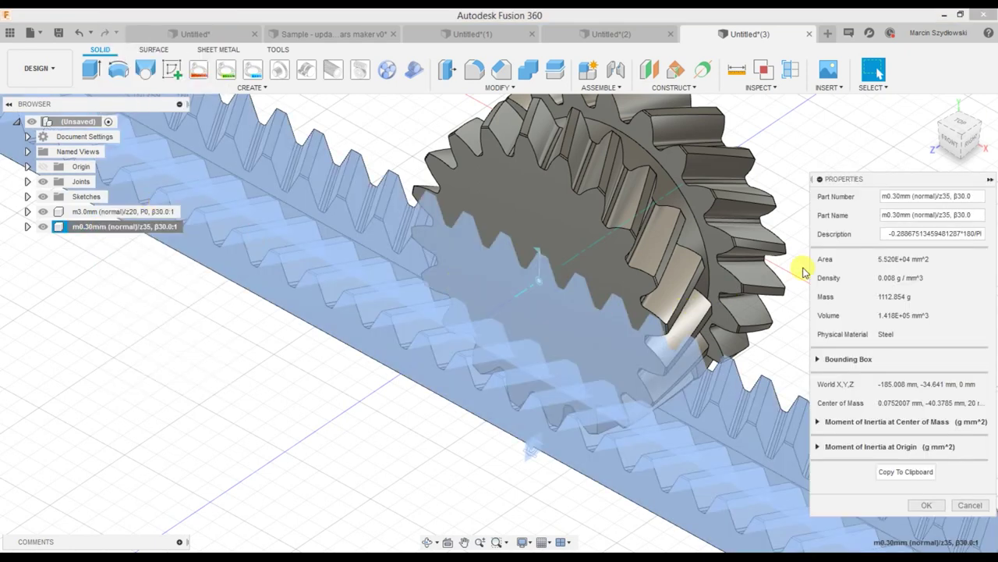
key("ctrl+a")
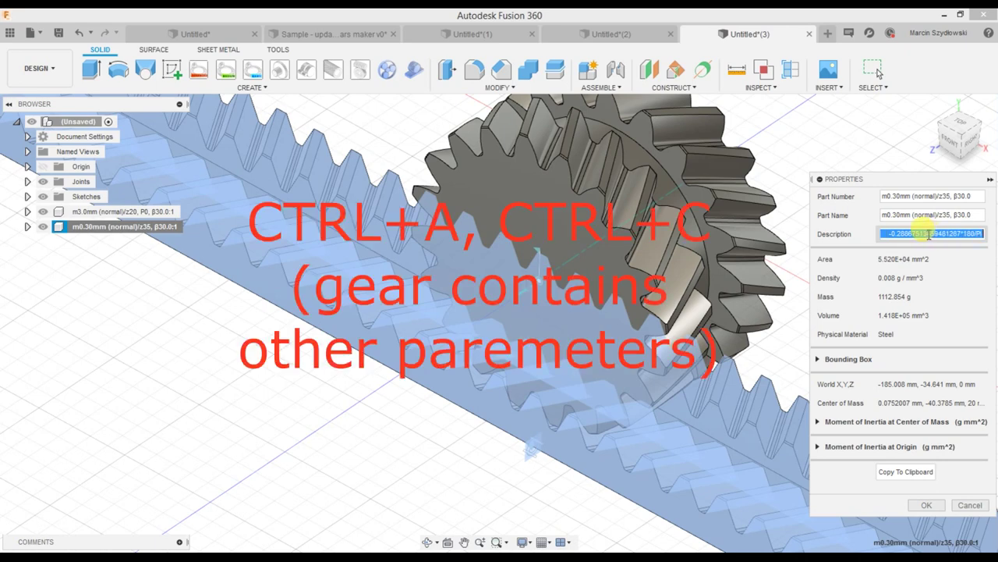
Step: Create a new text document on the desktop, open it in Notepad and paste the copied rack description
key("super+d")
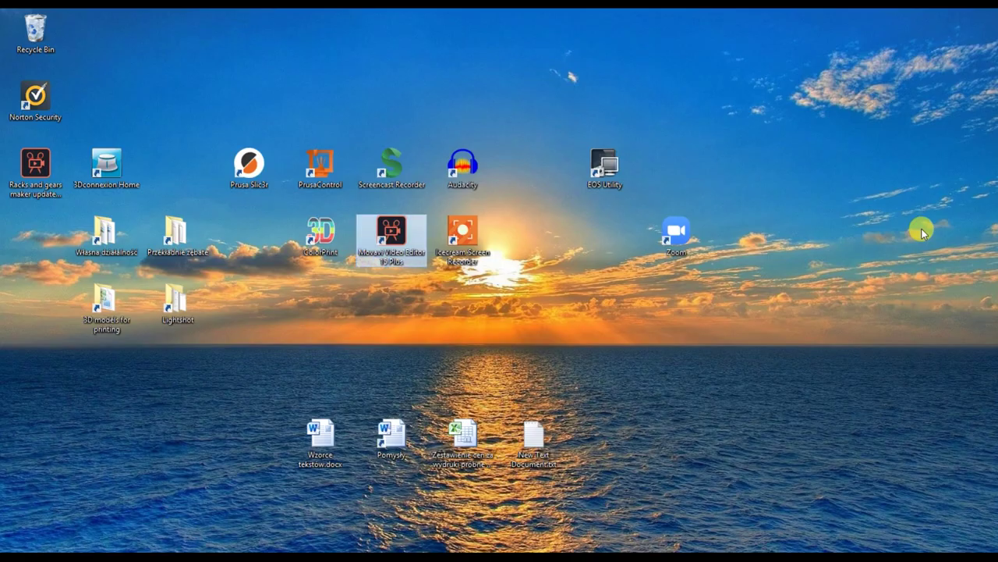
right_click(633, 343)
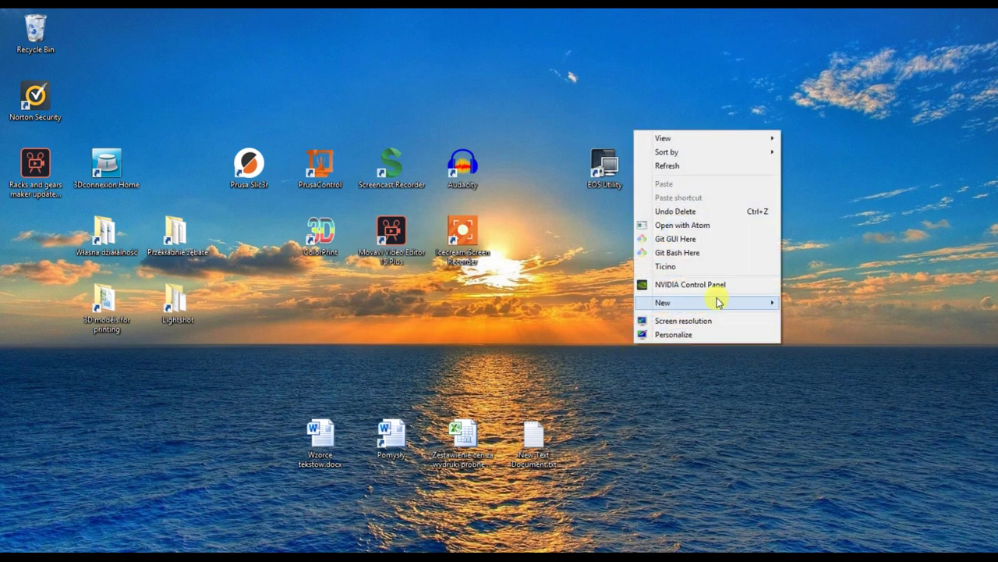
mouse_move(774, 304)
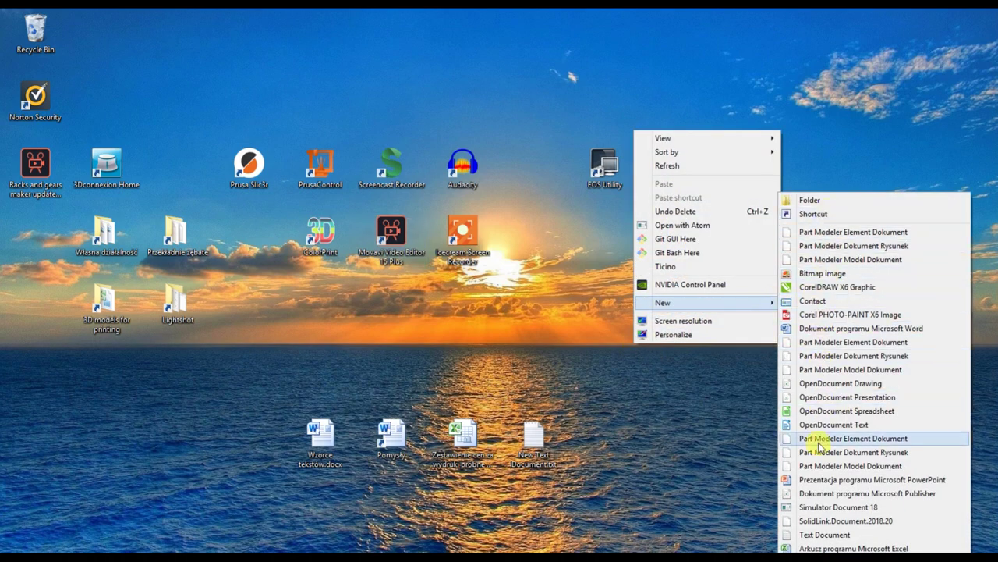
left_click(823, 536)
key("Return")
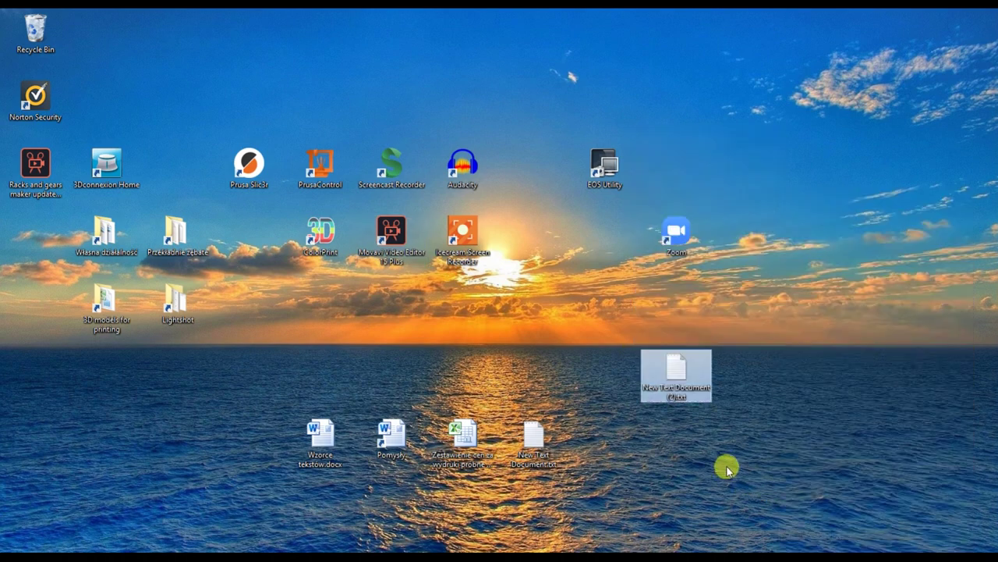
double_click(677, 383)
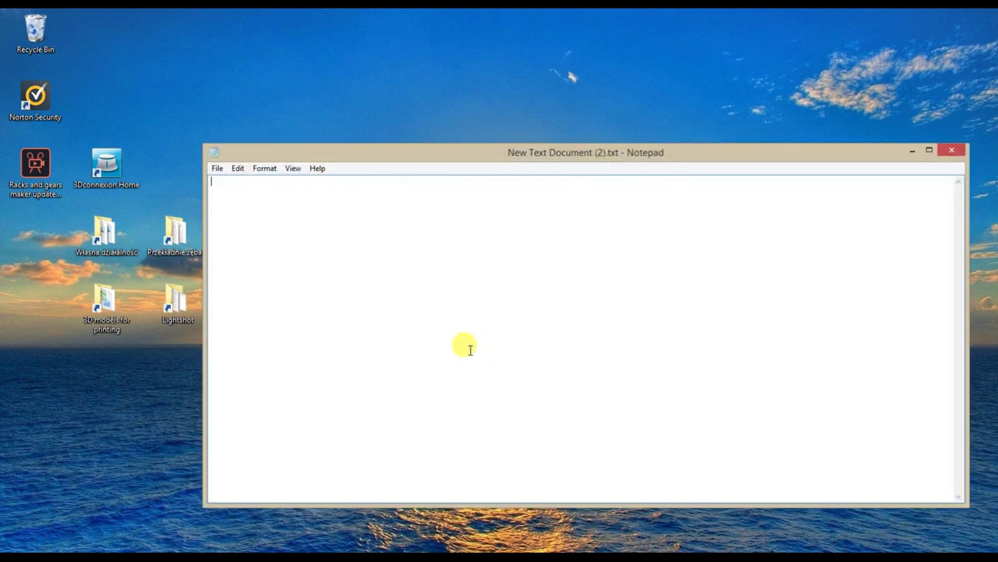
type("Rack =========================== Radial parameters -----------------      α:   20.00000 °      a:   45.74102 mm      H:   11.10000 mm  Land parameters ---------------     sa:    2.19073 mm  Motion link formulas (i = input, o = output) --------------------------------------------   gear (i)  rack (o):    -69.2820323027551*PI   gear (o)  rack (i):    -0.28867513459481287*180/PI")
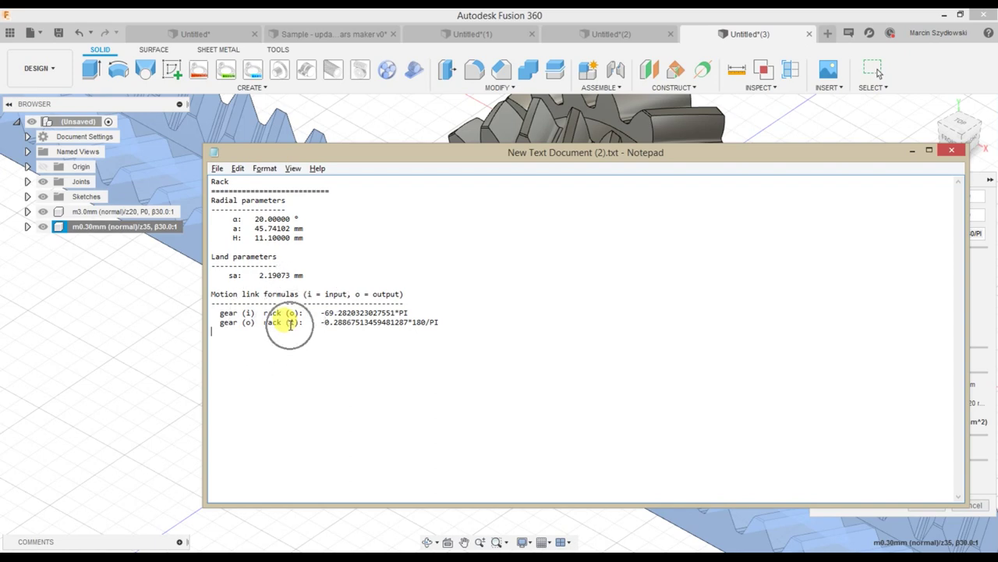
Step: Copy the motion link formula for gear output and rack input, return to Fusion 360 and close the rack's properties
left_click_drag(321, 322, 450, 320)
key("ctrl+c")
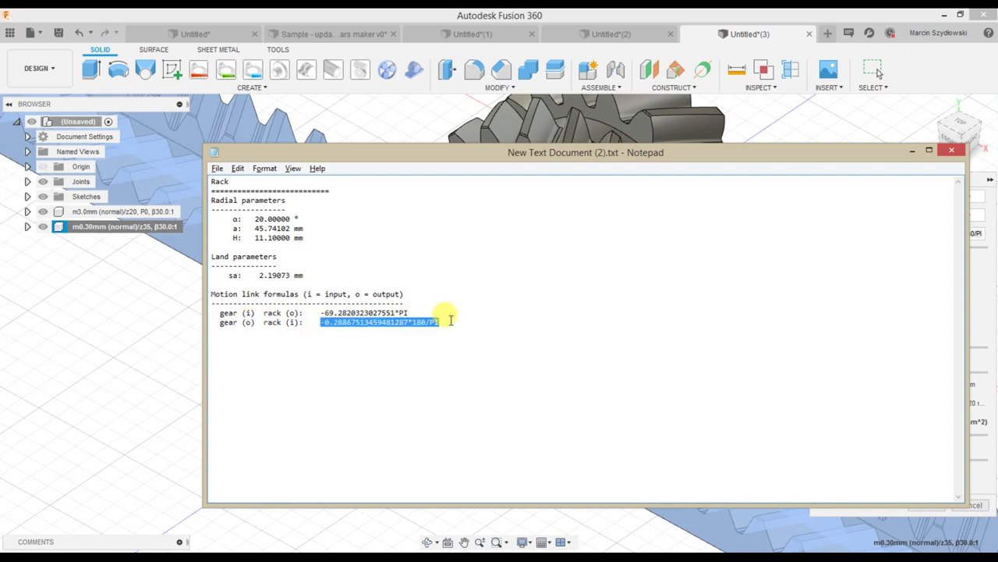
key("alt+Tab")
left_click(976, 505)
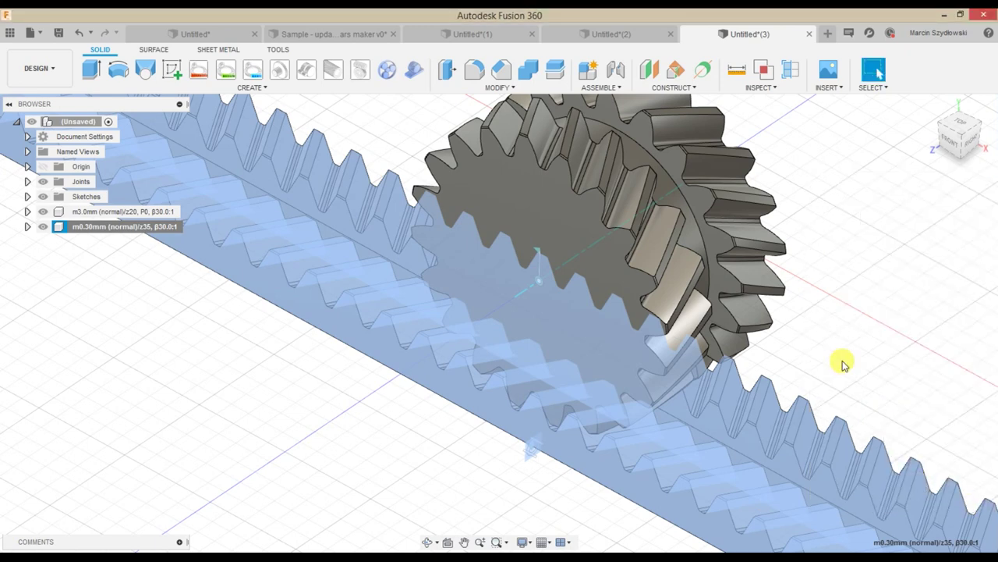
left_click(837, 355)
Step: Create a motion link between the rack's slide joint and the gear's rotation joint with the angle -0.28867513459481287*180/PI
left_click(608, 87)
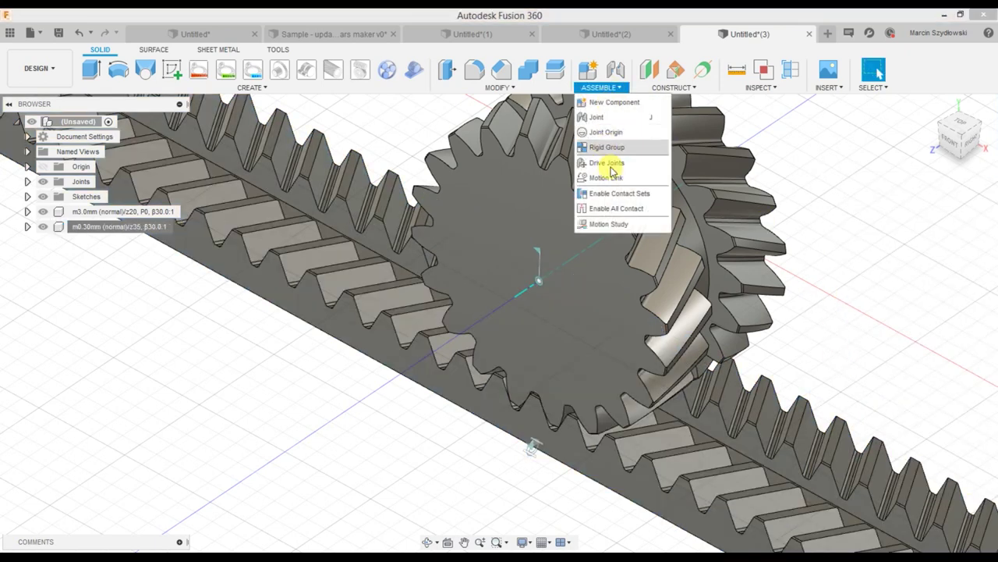
left_click(623, 178)
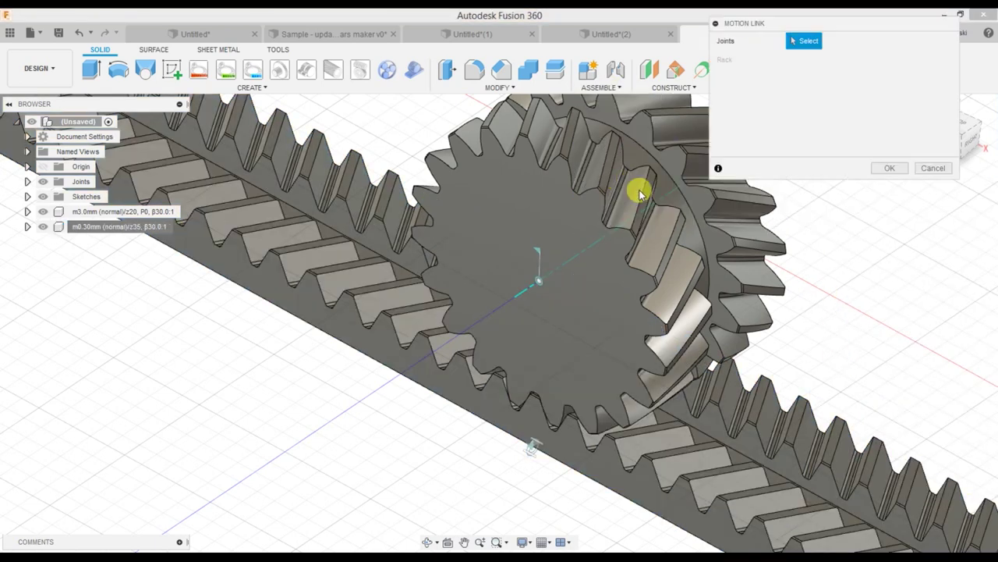
left_click(533, 449)
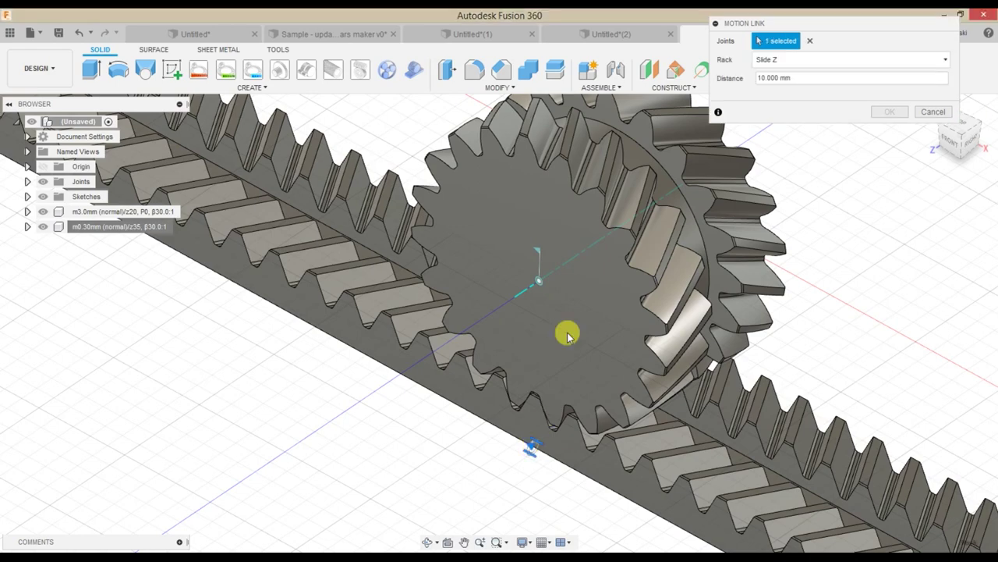
left_click(539, 250)
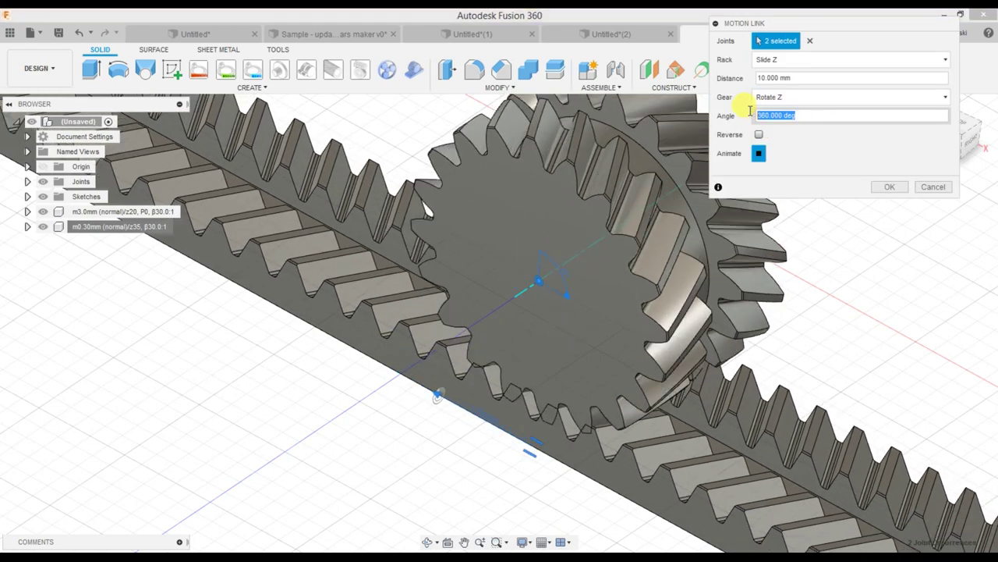
key("ctrl+v")
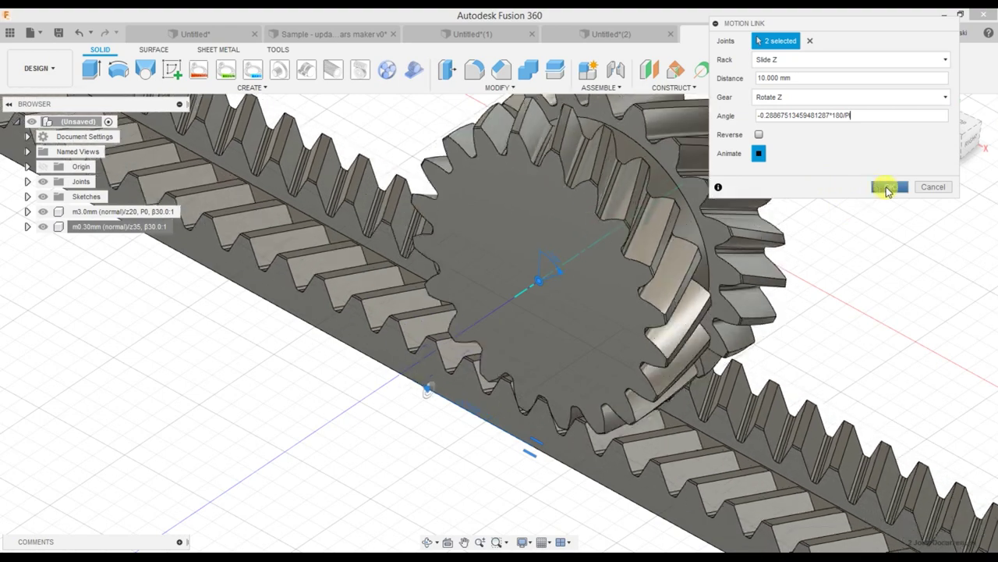
left_click(889, 187)
Step: Preview the linked motion of the whole rack and gear, and stop the animation
scroll(606, 323, "down", 5)
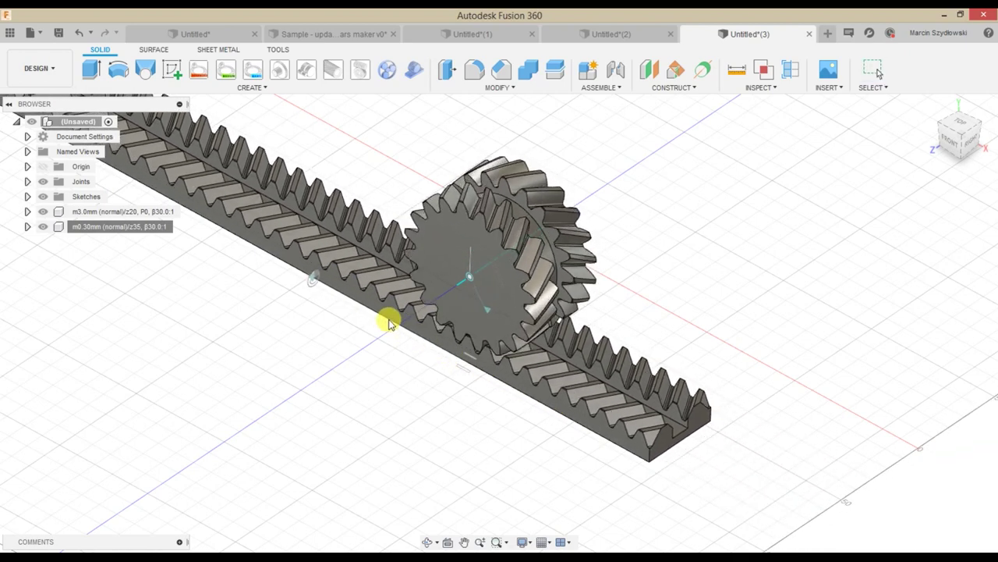
key("Escape")
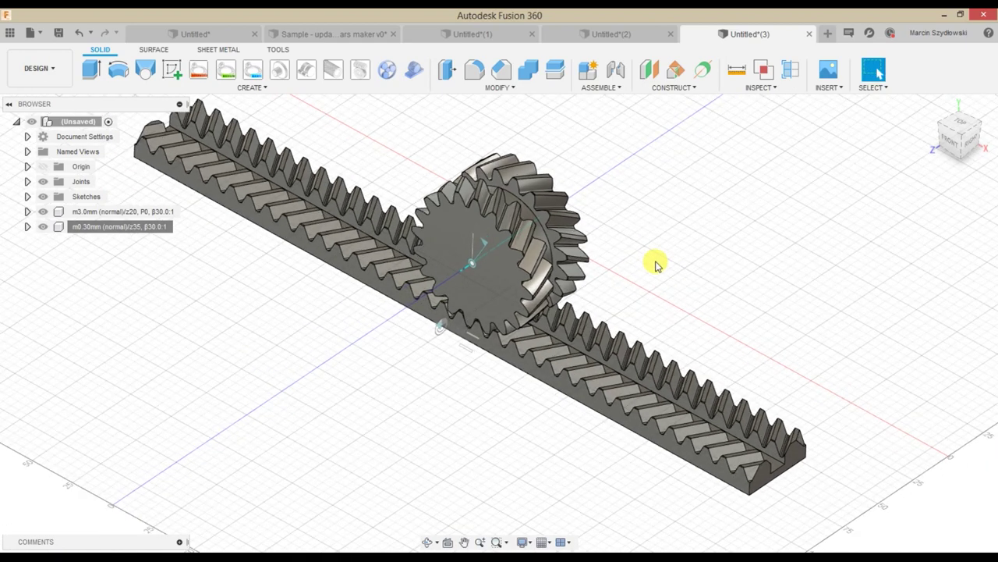
Step: Locate the gear's rotation axis at its centre and in the Construction folder of the gear component
scroll(472, 266, "up", 3)
scroll(468, 266, "up", 5)
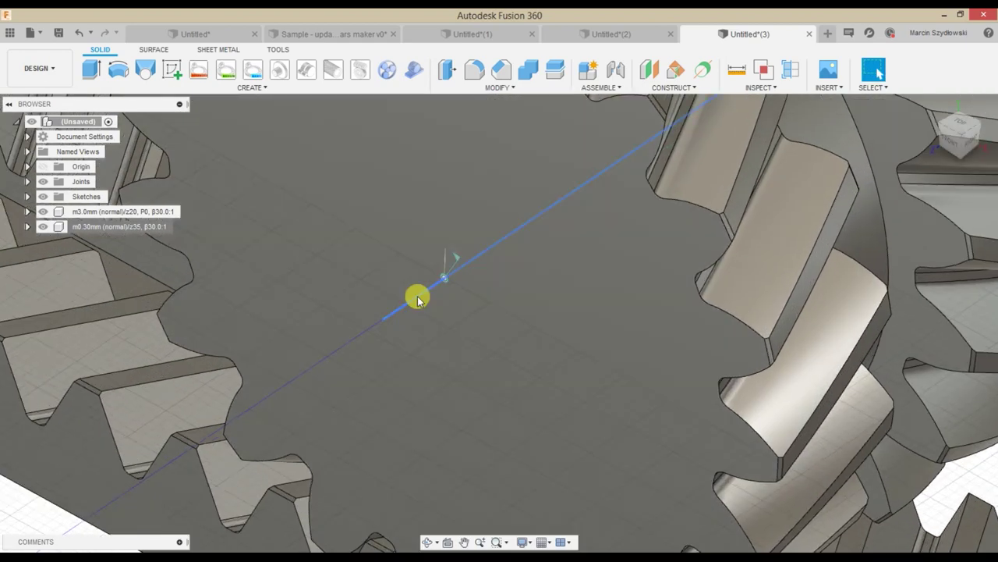
left_click(417, 296)
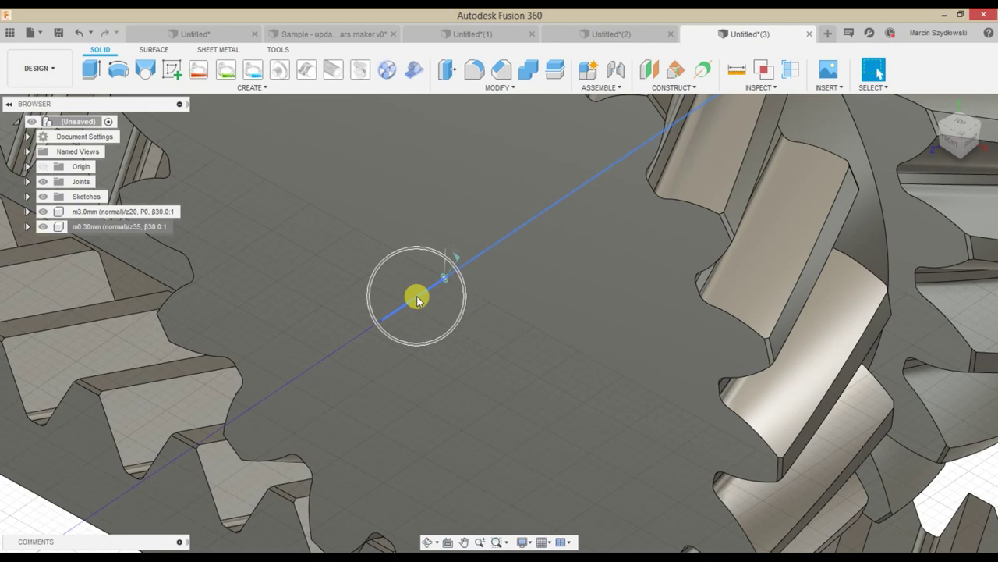
scroll(474, 338, "down", 5)
mouse_move(787, 312)
middle_mouse_down("shift")
mouse_move(776, 309)
mouse_move(791, 319)
middle_mouse_up("shift")
left_click(27, 212)
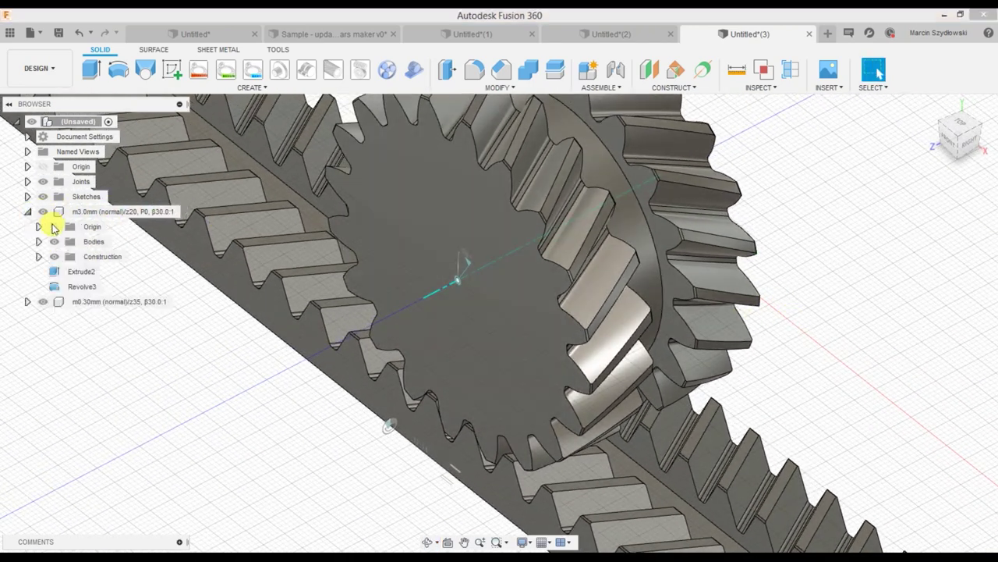
left_click(39, 257)
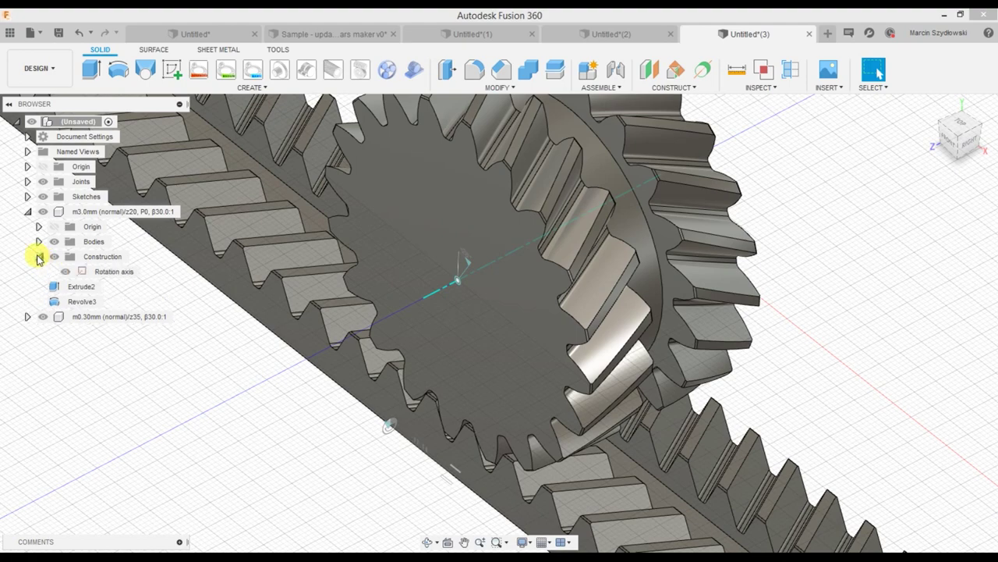
left_click(117, 277)
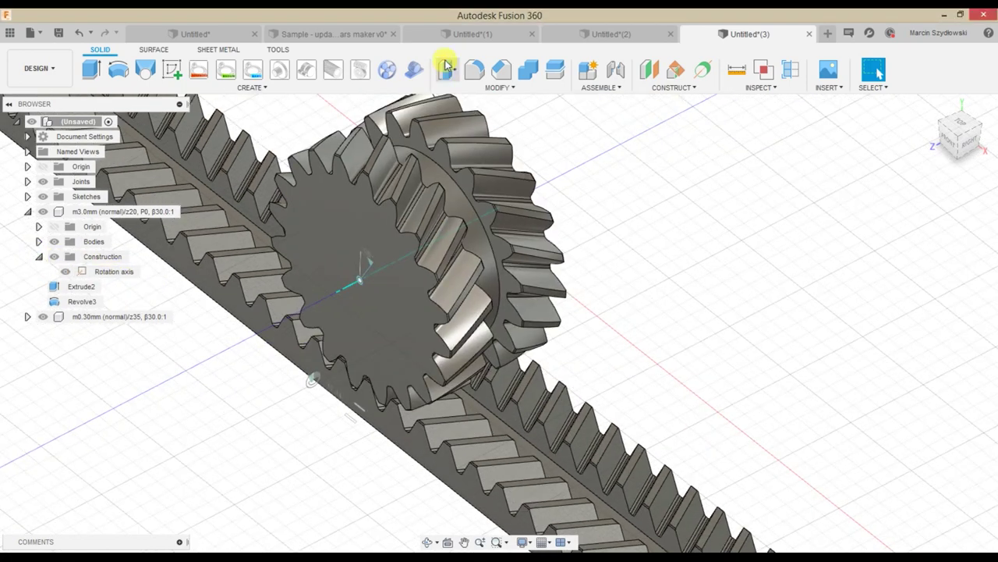
Step: Start the Racks and Gears Maker add-in and check its estimated generation time
left_click(414, 69)
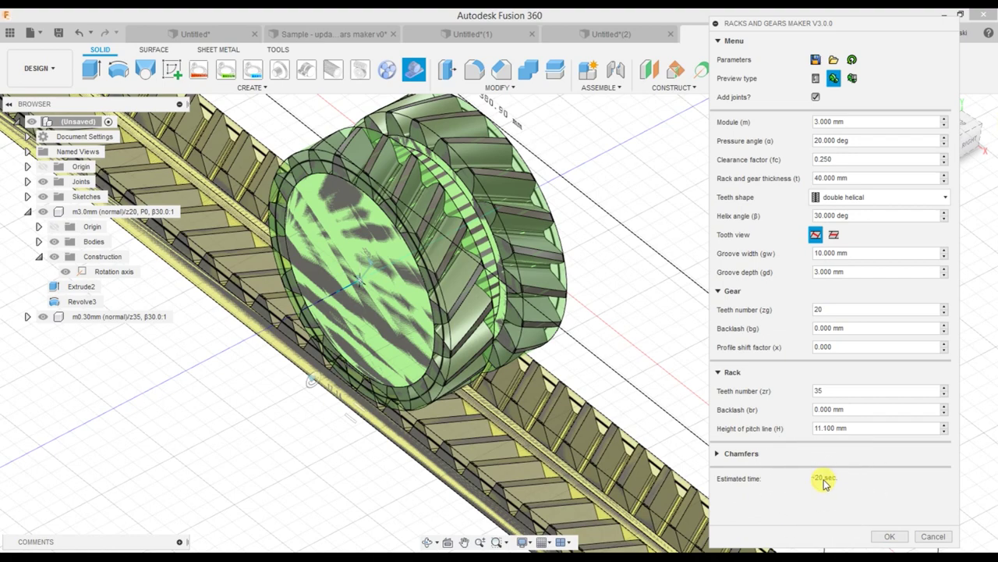
key("alt+Tab")
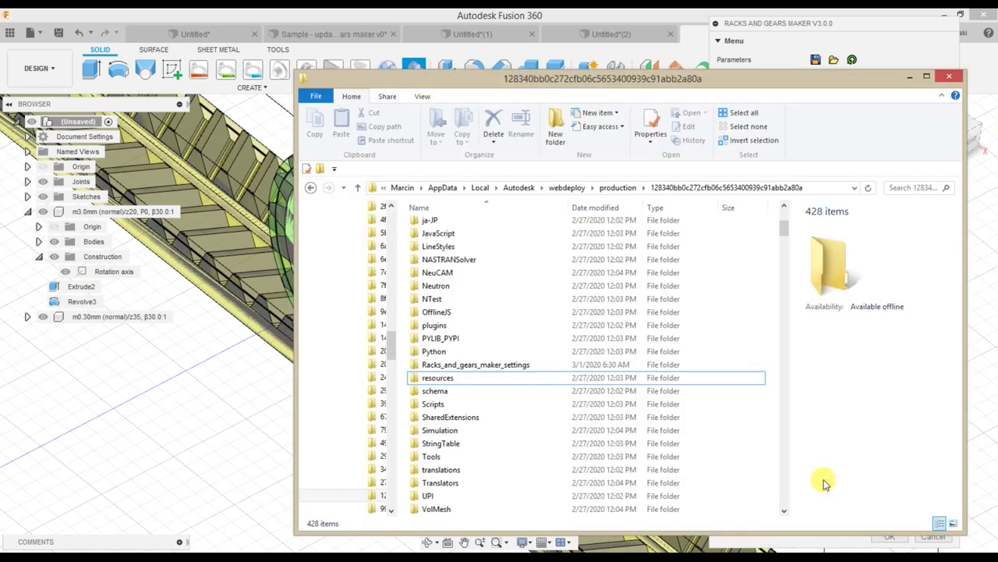
key("alt+Tab")
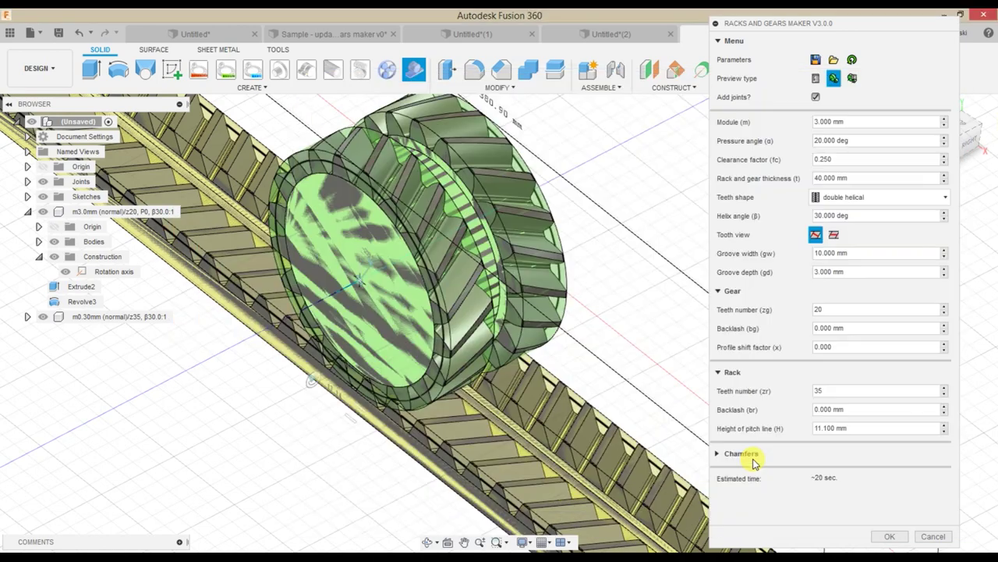
Step: Switch to File Explorer, view Statistics.json in the Statistics folder of Racks_and_gears_maker_settings, and return to Fusion 360
key("alt+Tab")
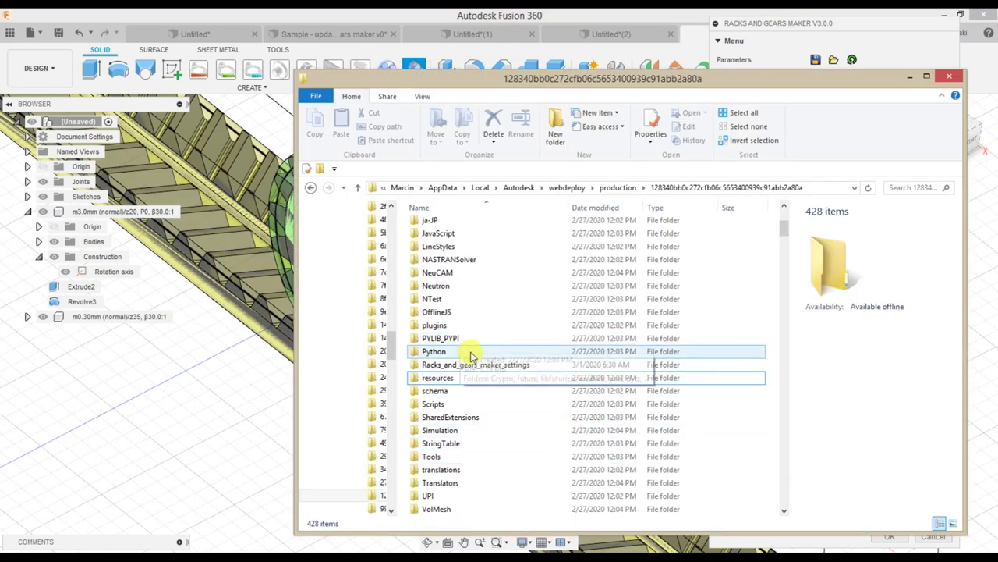
double_click(482, 365)
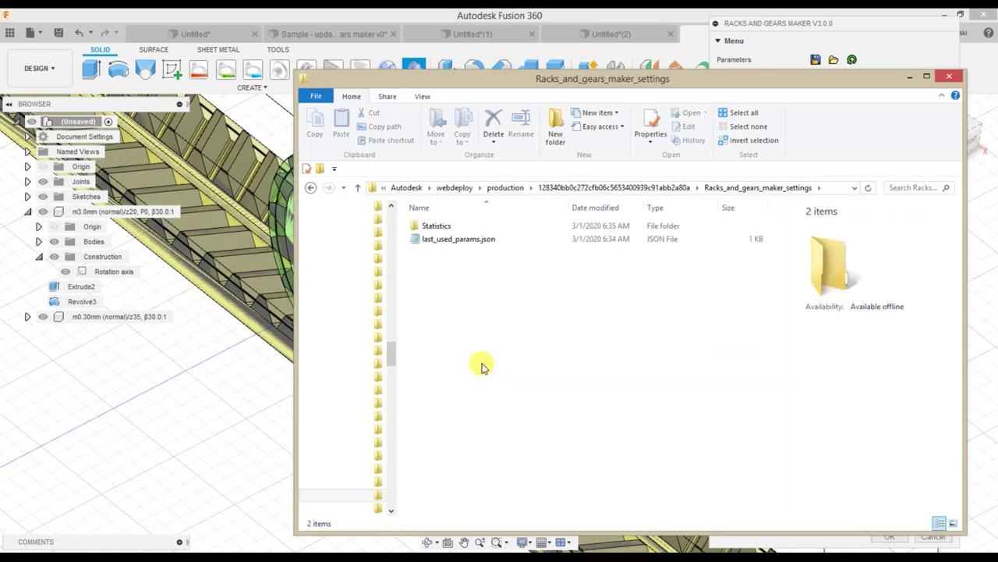
double_click(448, 229)
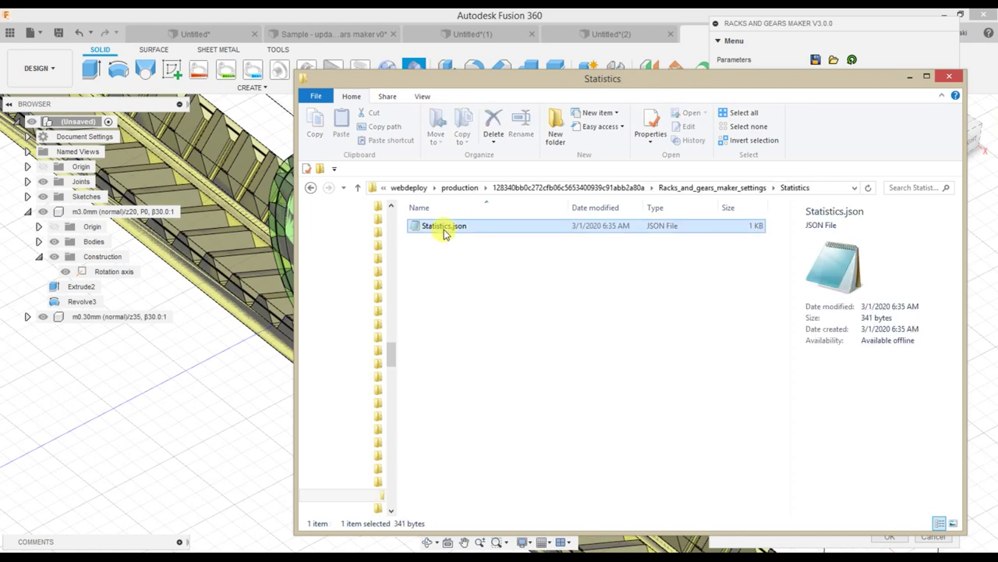
double_click(444, 228)
left_click_drag(299, 200, 269, 245)
left_click(951, 150)
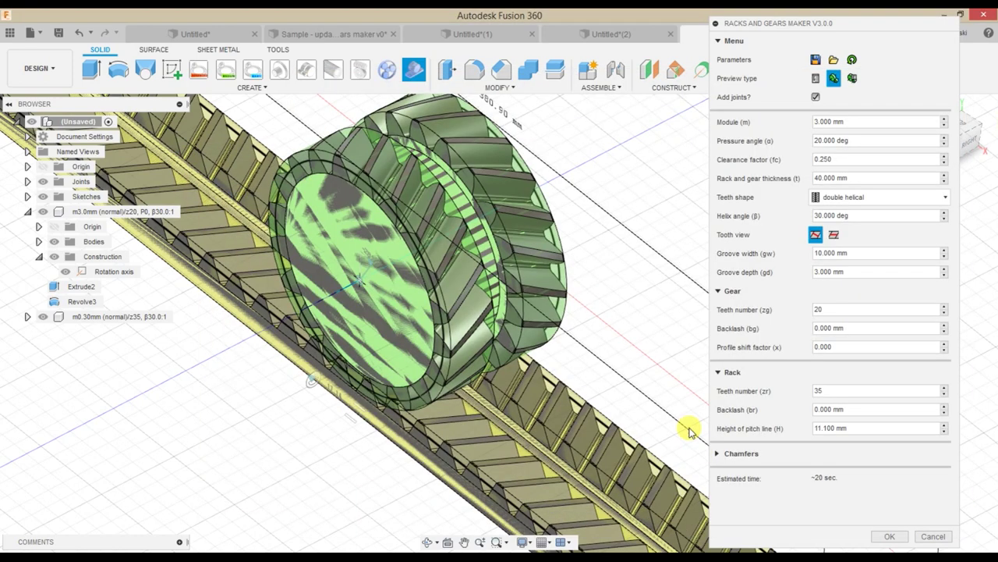
Step: Load the add-in parameters from the desktop file Backward compatibility - 77-200 test.json
left_click(834, 60)
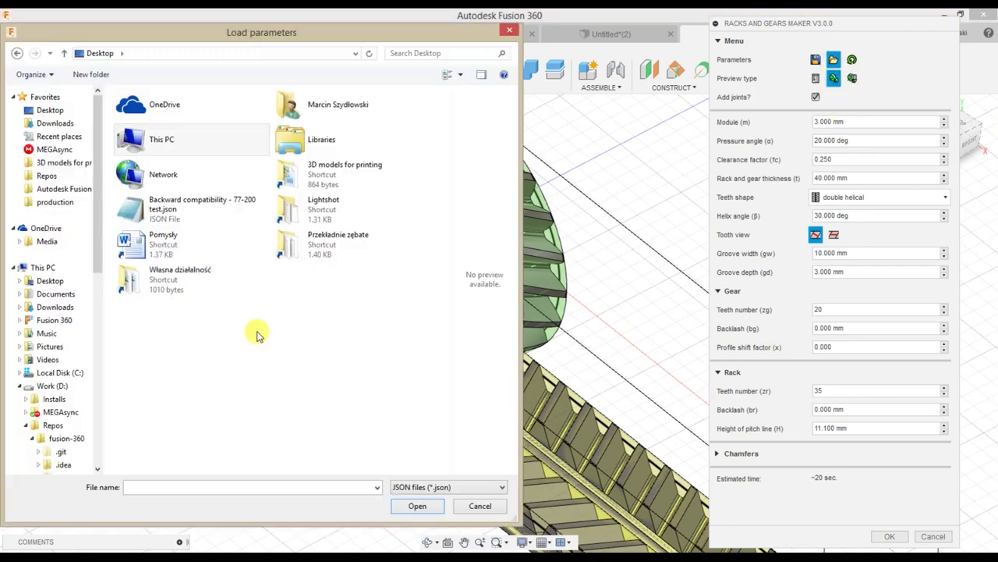
left_click(185, 215)
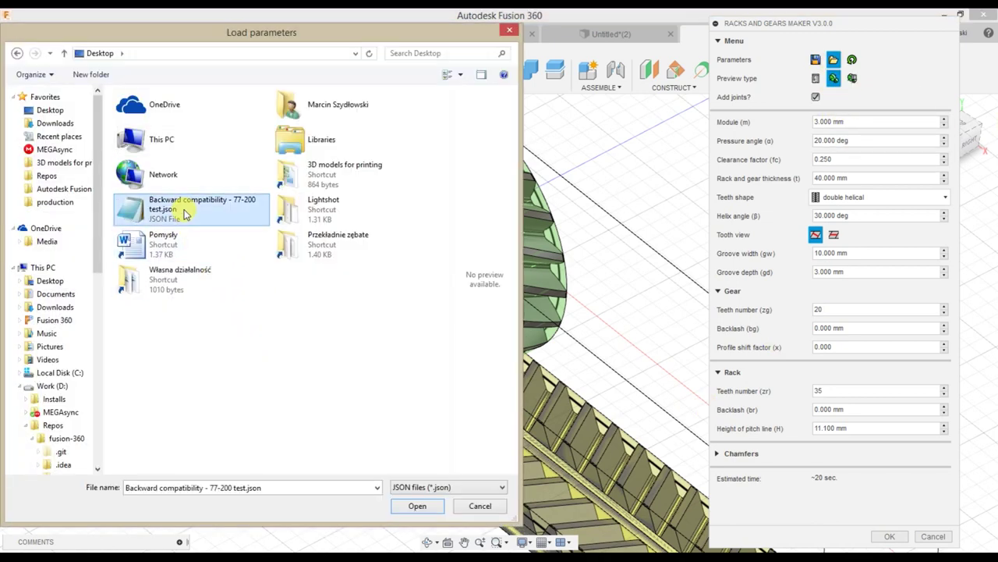
double_click(184, 209)
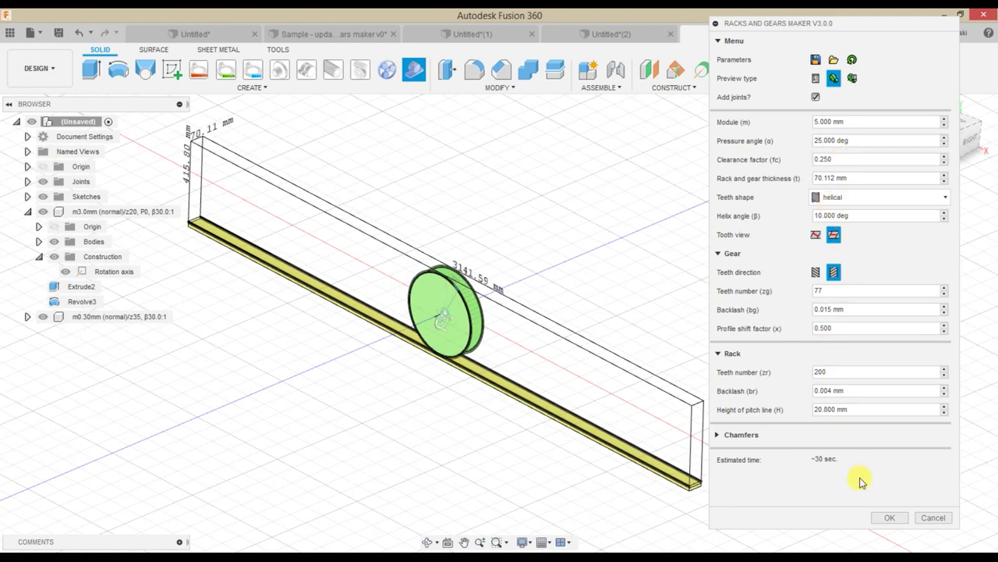
Step: Inspect the loaded gear preview and change the teeth shape to double helical (shifted)
middle_click_drag(606, 310, 469, 314, "shift")
scroll(469, 314, "up", 5)
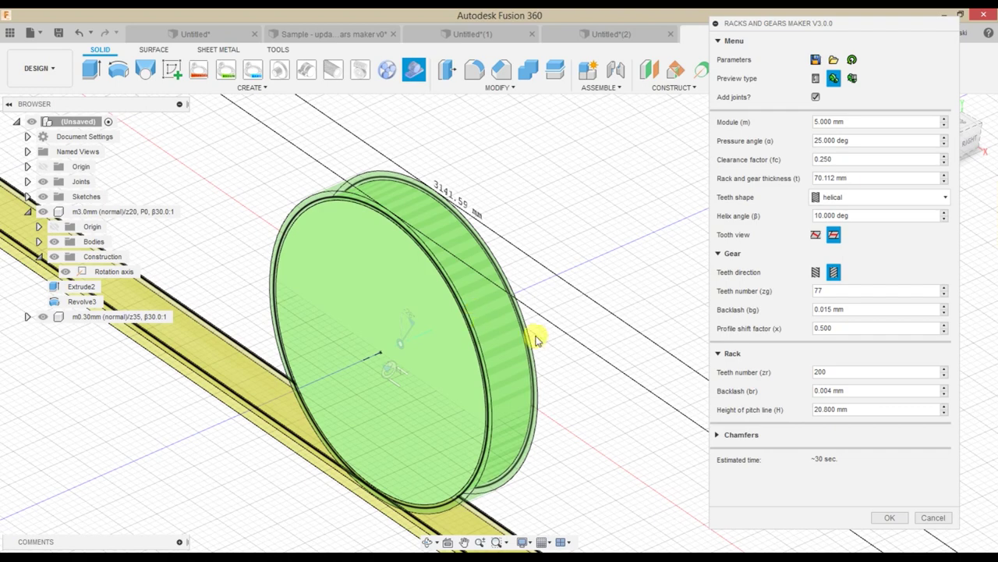
left_click(939, 197)
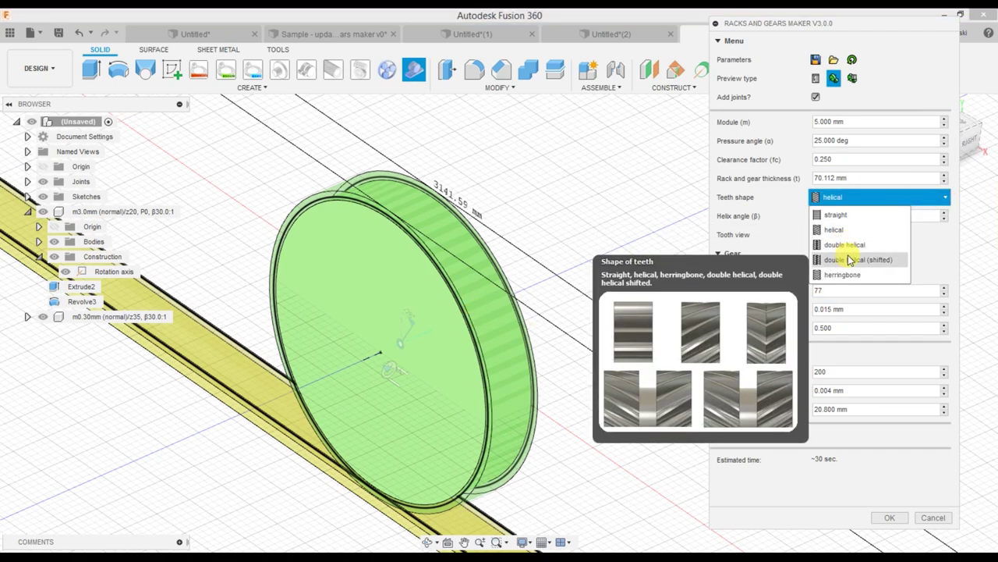
left_click(858, 259)
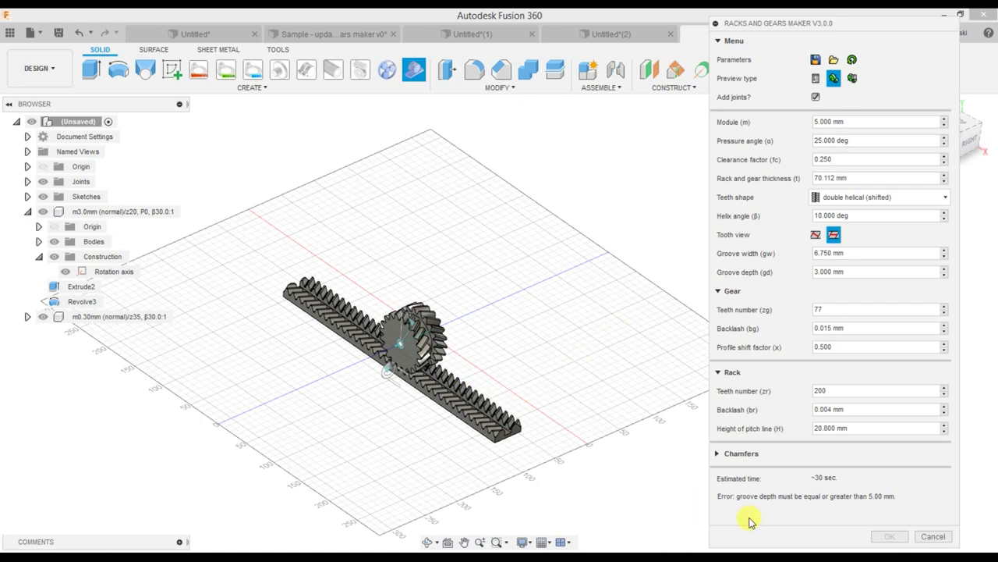
Step: Read the groove depth error and set the groove depth to 6 mm
left_click_drag(876, 500, 791, 501)
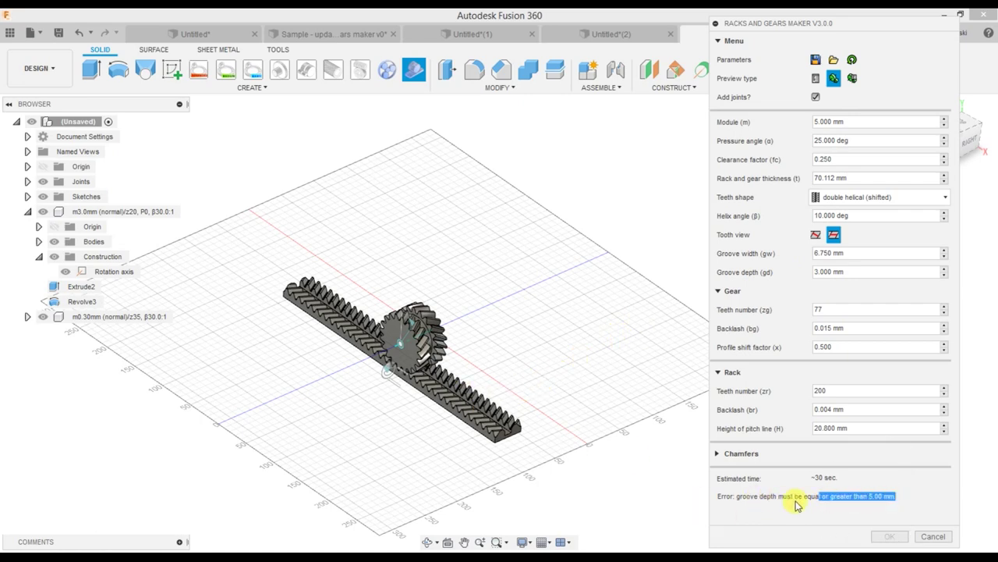
left_click_drag(717, 496, 742, 503)
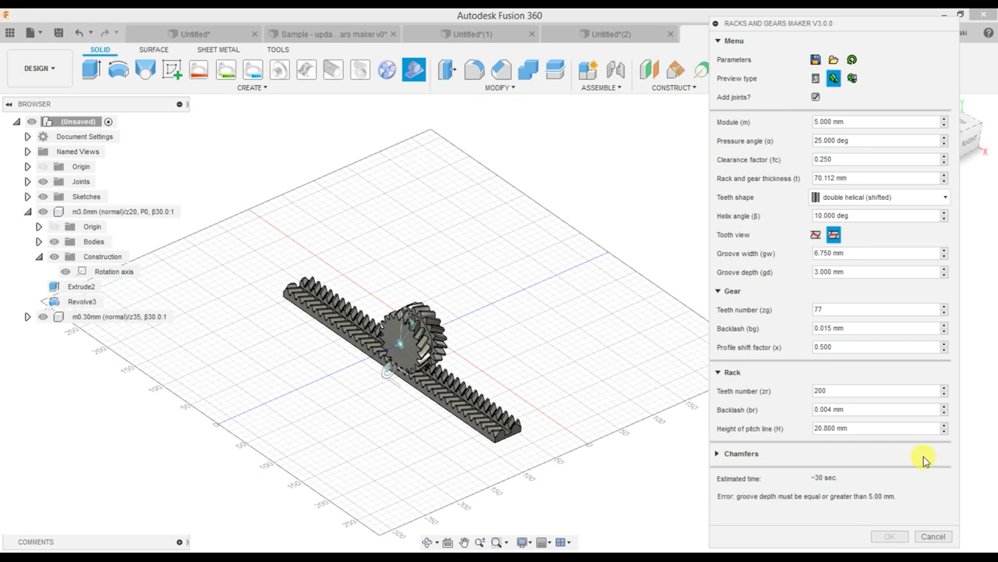
left_click_drag(820, 272, 799, 271)
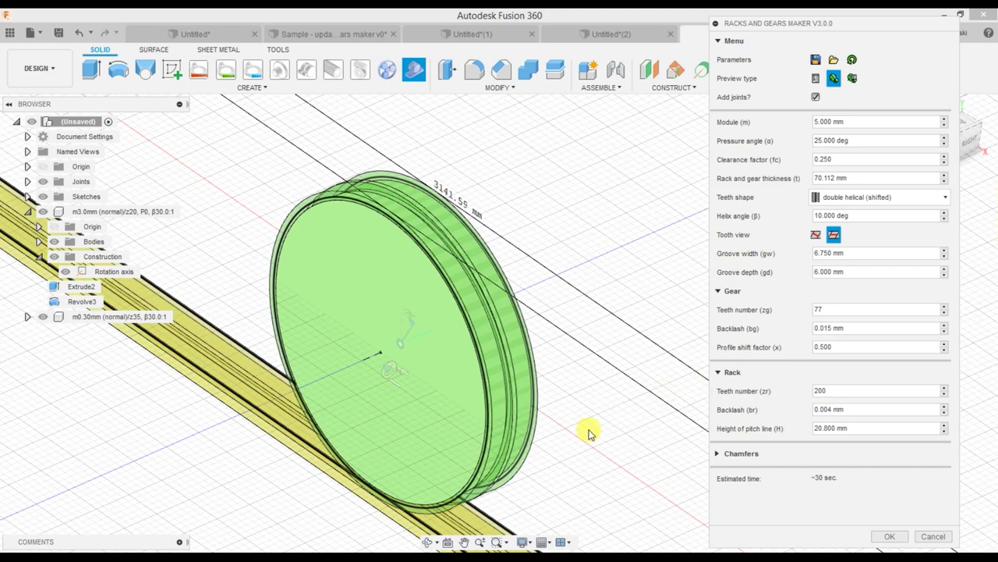
Step: Set the rack's number of teeth to 100
scroll(637, 468, "down", 3)
middle_click_drag(637, 468, 439, 239)
scroll(580, 374, "up", 3)
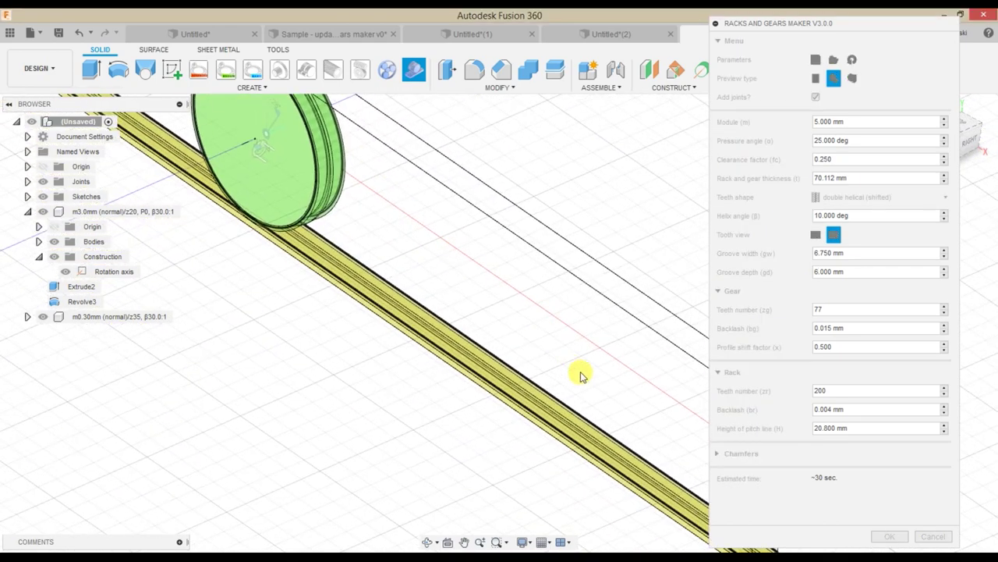
middle_click_drag(557, 326, 595, 365)
left_click(819, 391)
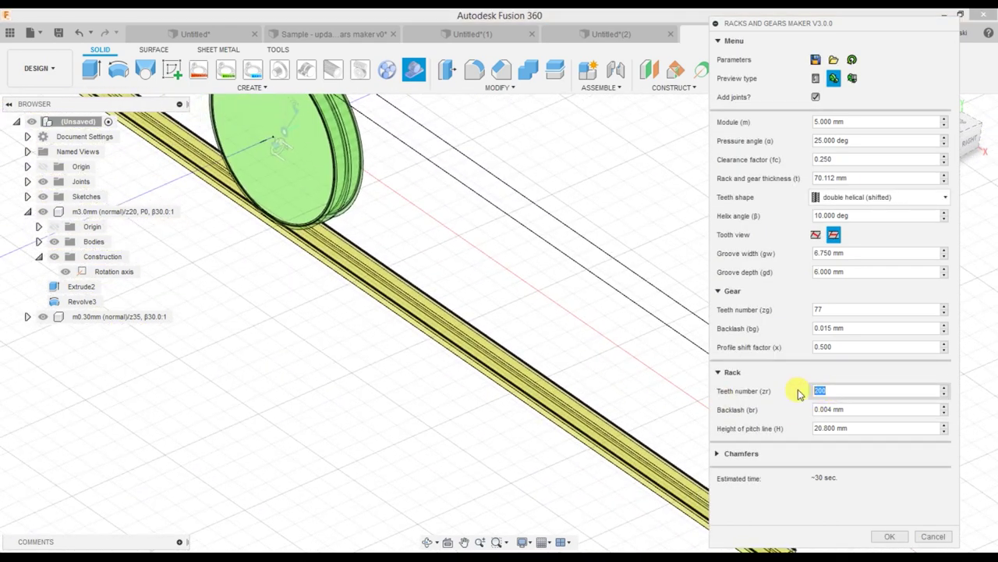
type("100")
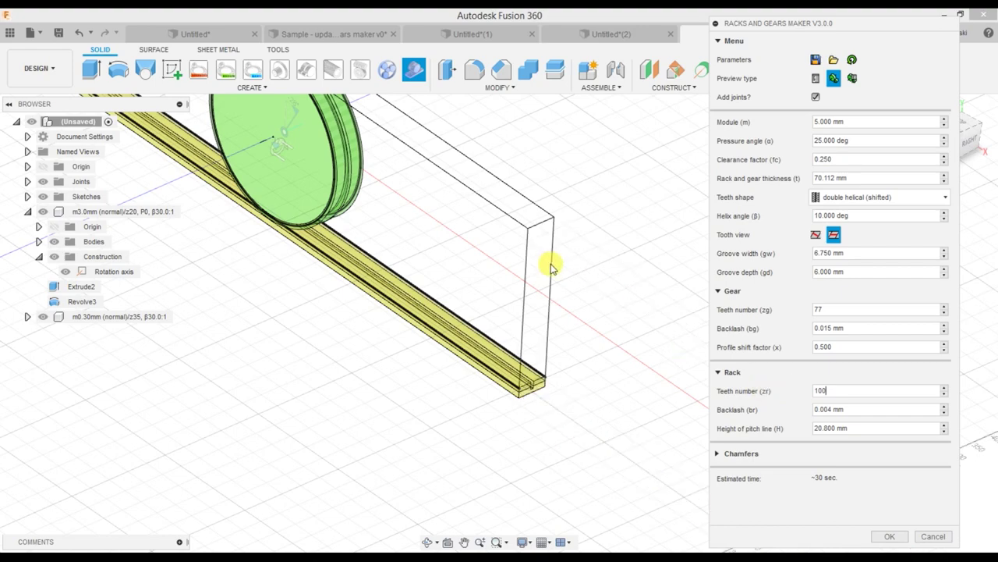